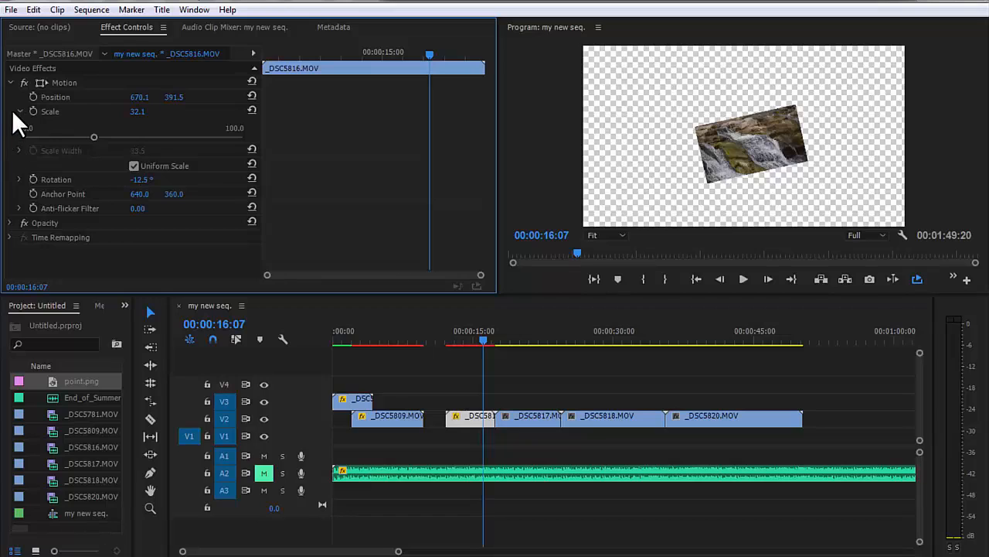
Reset all Motion settings of the _DSC5816.MOV clip with the playhead at 00:00:13:01.
left_click(19, 111)
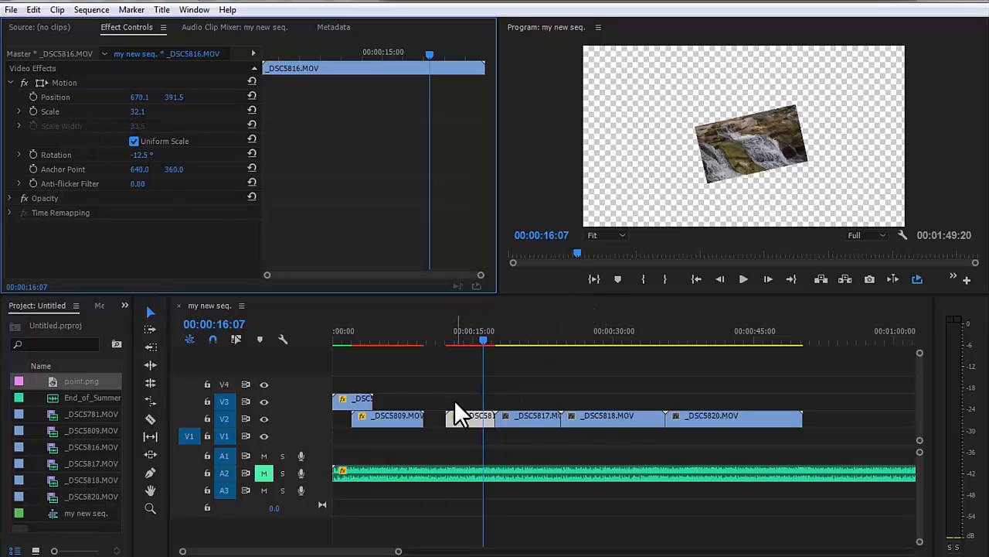
scroll(455, 399, "up", 5)
scroll(460, 410, "up", 2)
left_click(457, 335)
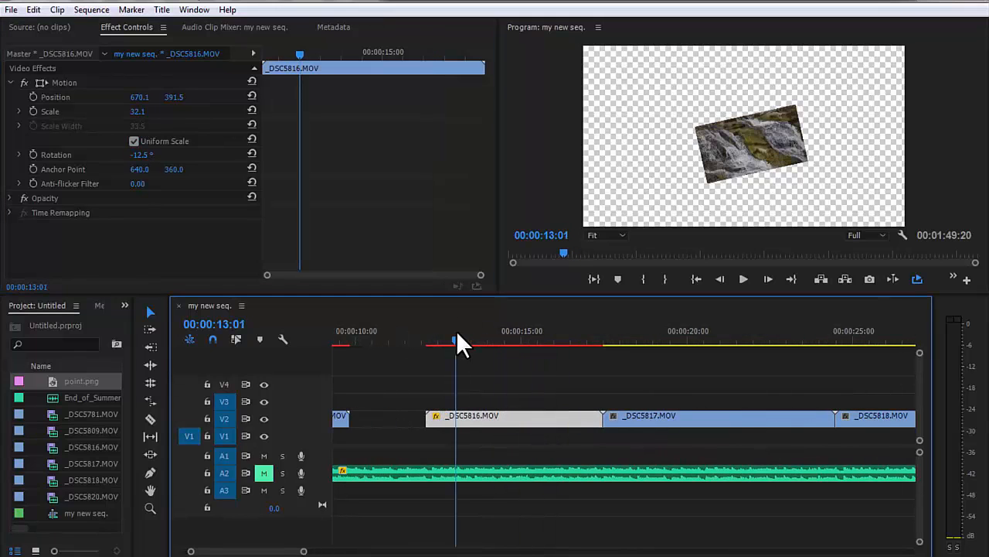
left_click(252, 81)
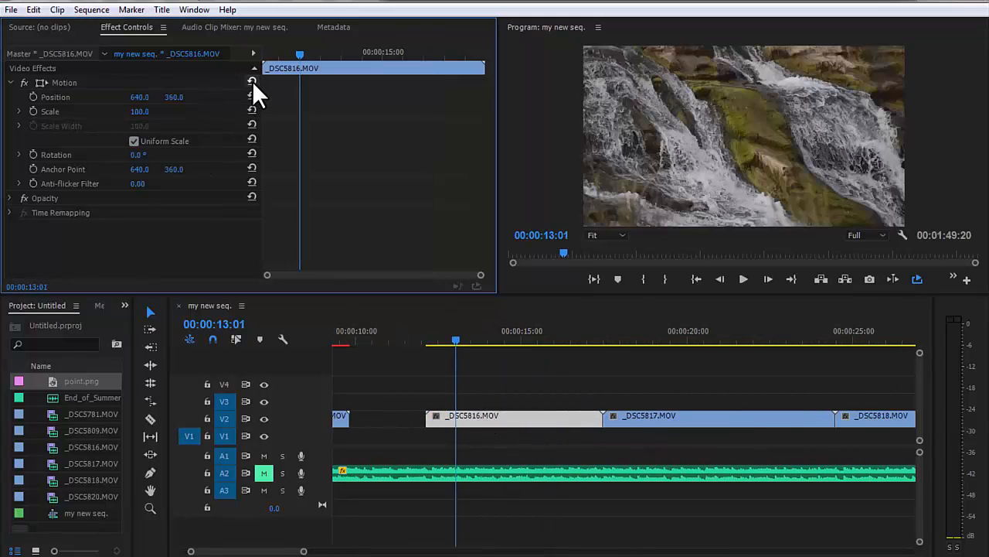
Scale the _DSC5816.MOV clip down to about 65% using its corner handles in the preview frame.
left_click(499, 412)
left_click(629, 190)
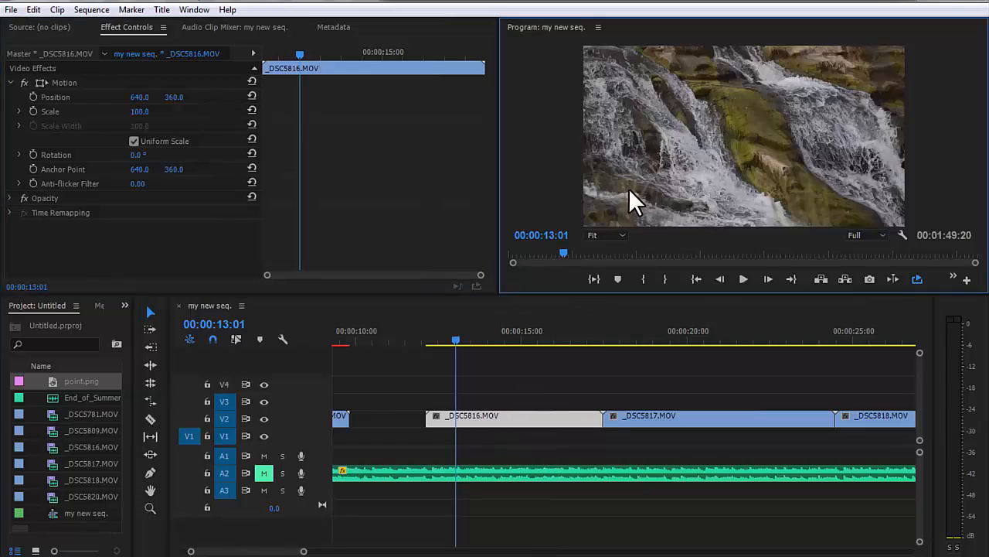
left_click(40, 84)
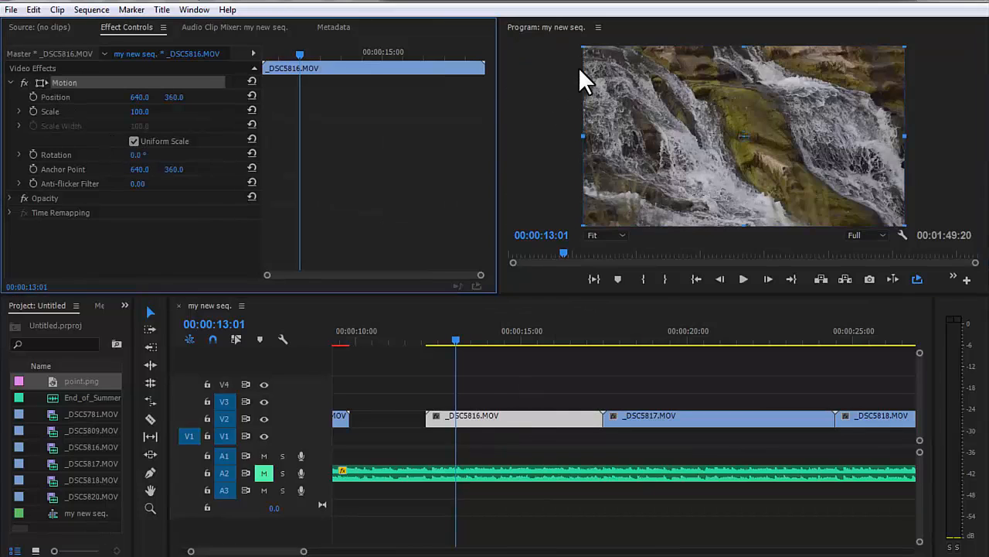
left_click_drag(584, 48, 641, 78)
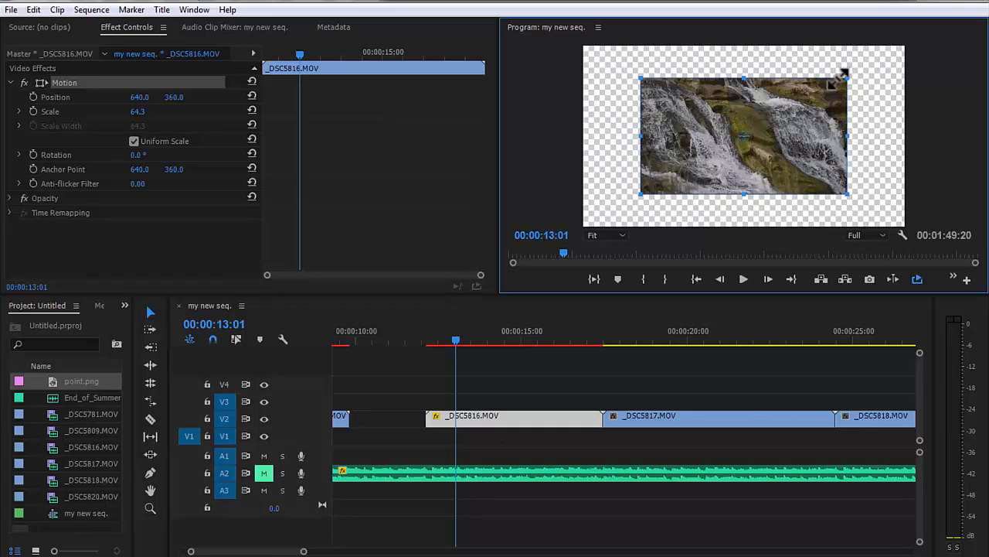
mouse_move(847, 78)
left_mouse_down()
mouse_move(839, 82)
mouse_move(855, 68)
left_mouse_up()
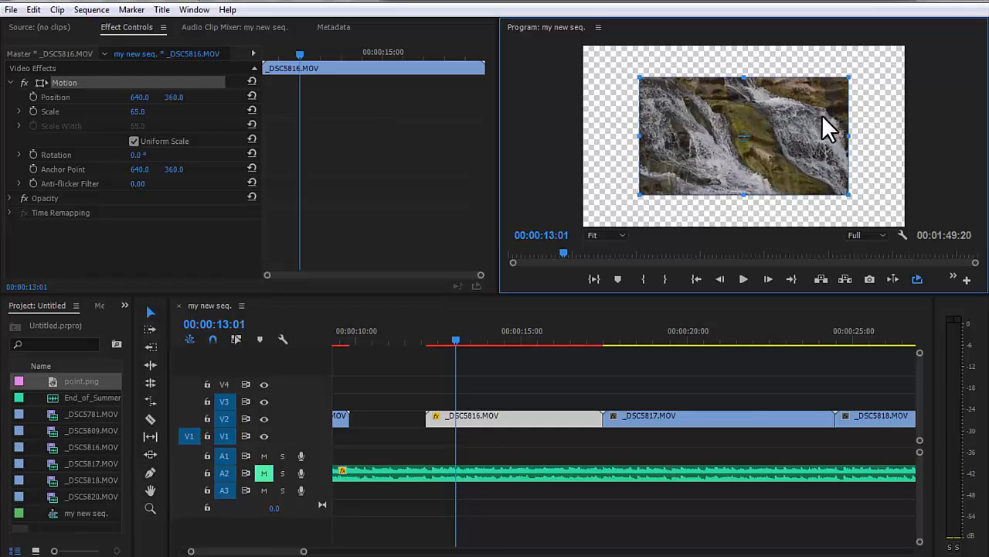
Turn off uniform scaling for the _DSC5816.MOV clip, try stretching its width from the side edge, and undo the stretch.
left_click(134, 142)
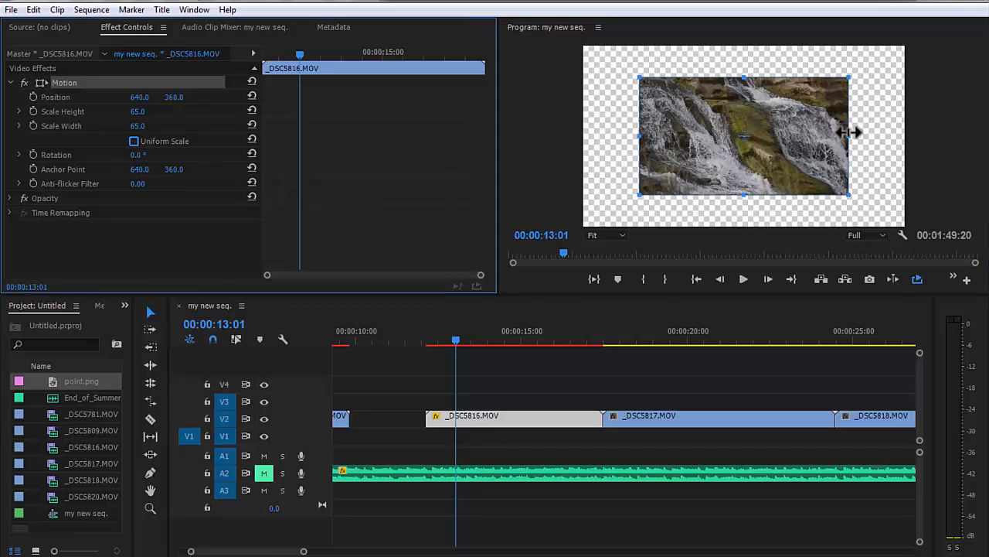
left_click_drag(850, 136, 881, 136)
key("ctrl+z")
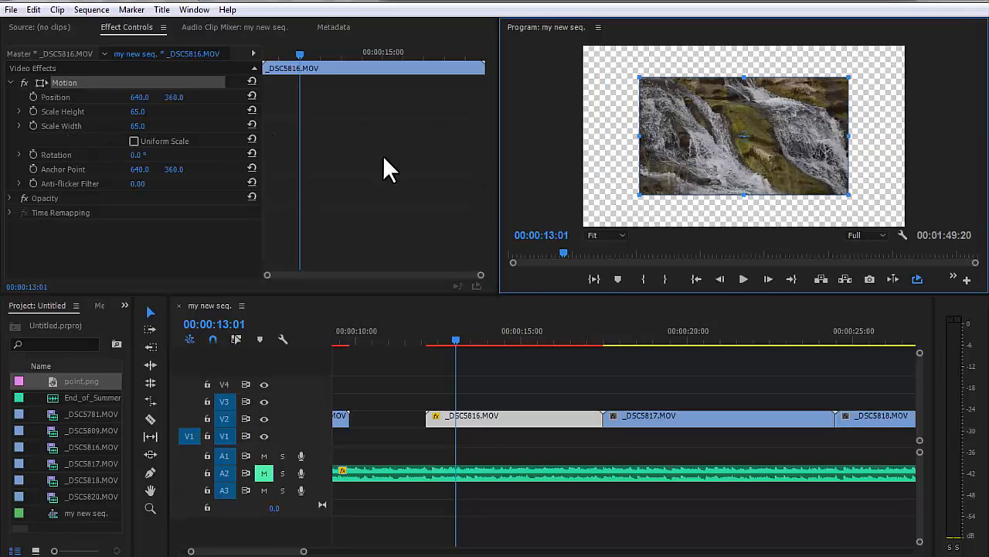
With uniform scaling off, set the clip's Scale Width to 73 and its Scale Height to 2.
left_click(136, 141)
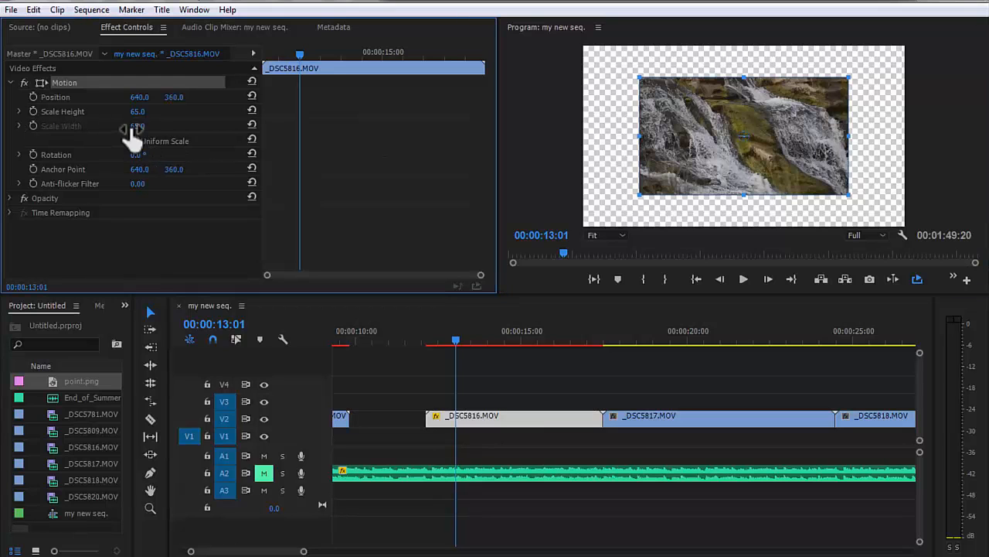
mouse_move(132, 116)
left_mouse_down()
mouse_move(155, 116)
mouse_move(123, 116)
left_mouse_up()
left_click(134, 142)
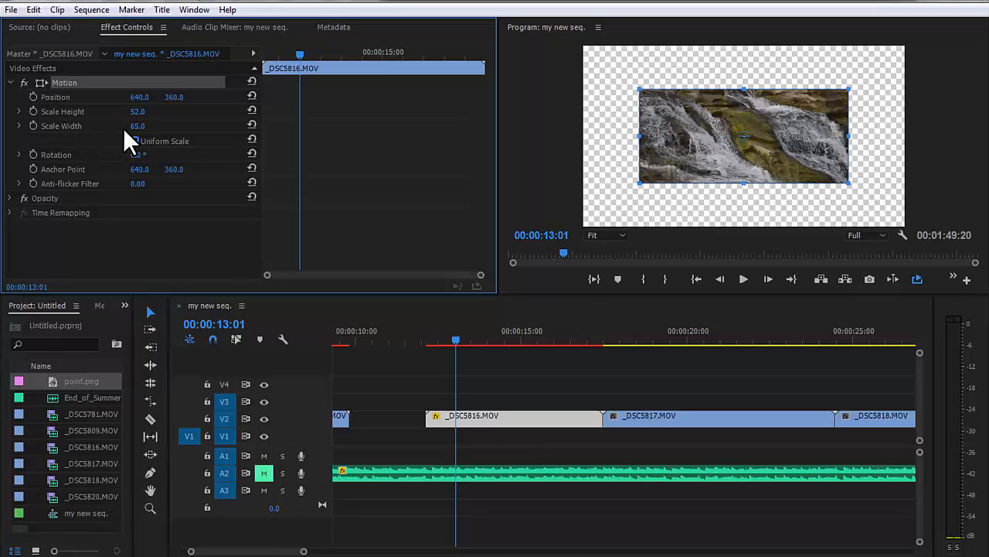
mouse_move(137, 125)
left_mouse_down()
mouse_move(150, 125)
mouse_move(104, 125)
mouse_move(137, 125)
left_mouse_up()
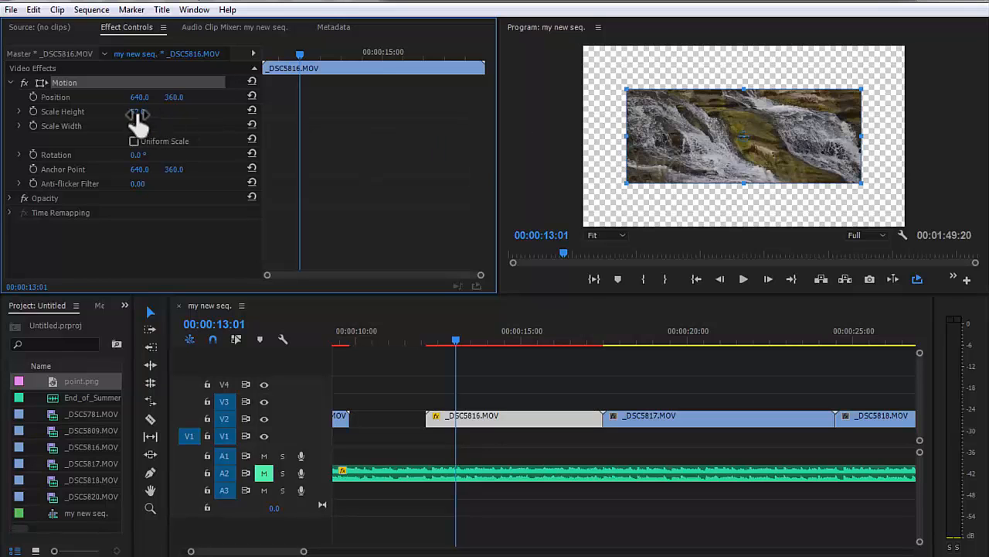
left_click_drag(137, 113, 98, 113)
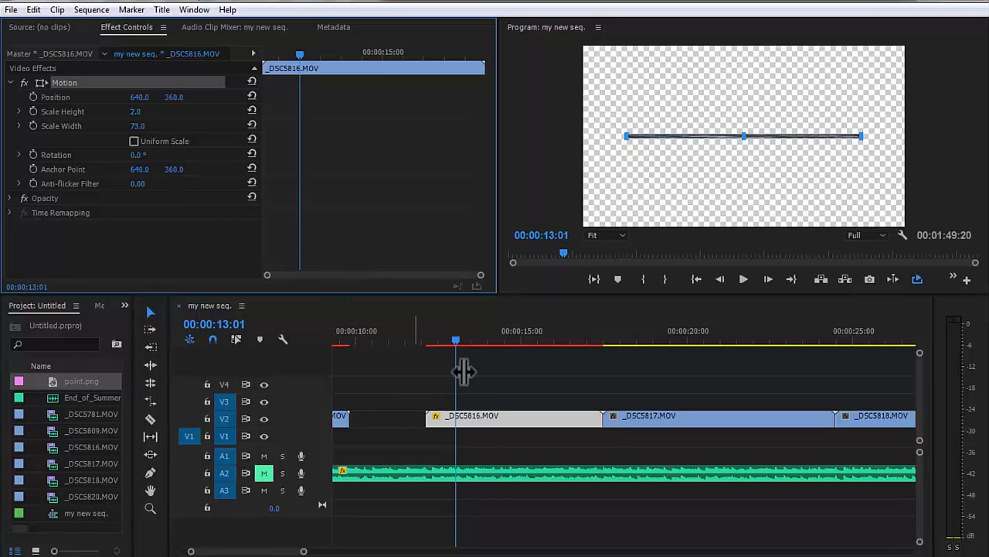
Keyframe Scale Height and Scale Width near the clip's start at 00:00:12:12, and set them to 101 and 103 at 00:00:13:46.
left_click_drag(457, 340, 431, 340)
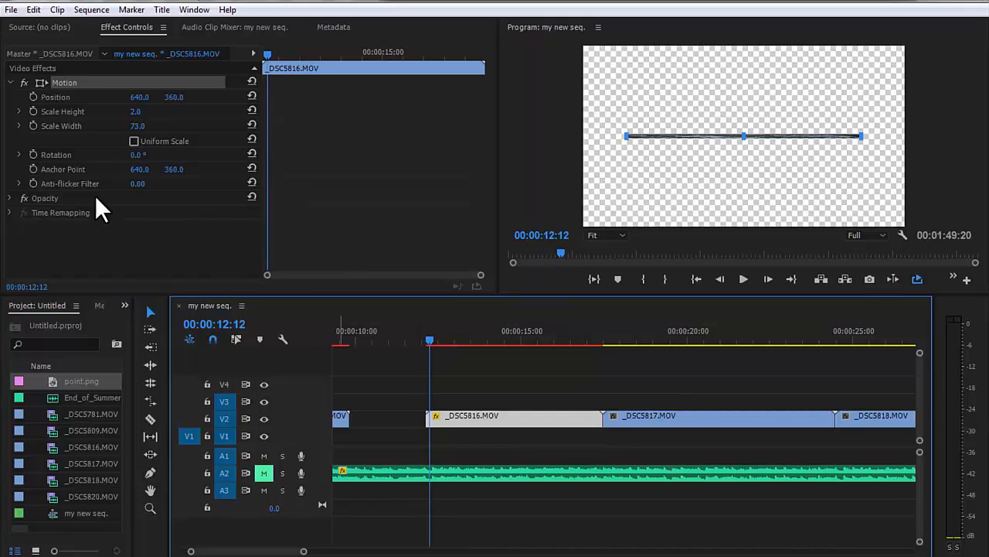
left_click(33, 111)
left_click(33, 125)
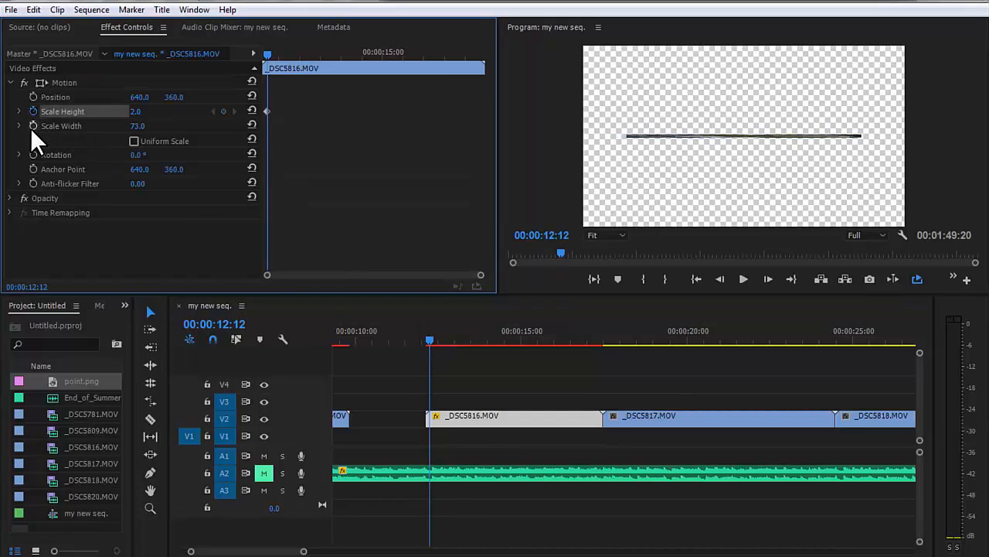
left_click_drag(268, 54, 338, 55)
mouse_move(141, 123)
left_mouse_down()
mouse_move(179, 123)
mouse_move(125, 125)
mouse_move(150, 106)
mouse_move(224, 106)
mouse_move(116, 106)
mouse_move(135, 112)
left_mouse_up()
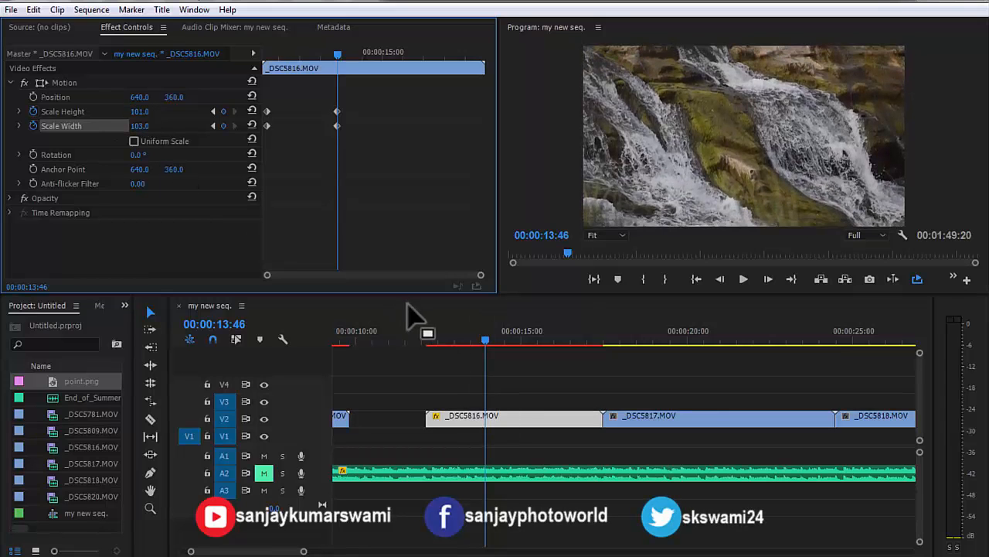
Play back the scale animation from the start of the _DSC5816.MOV clip and scrub back through it.
left_click_drag(336, 53, 255, 63)
key("space")
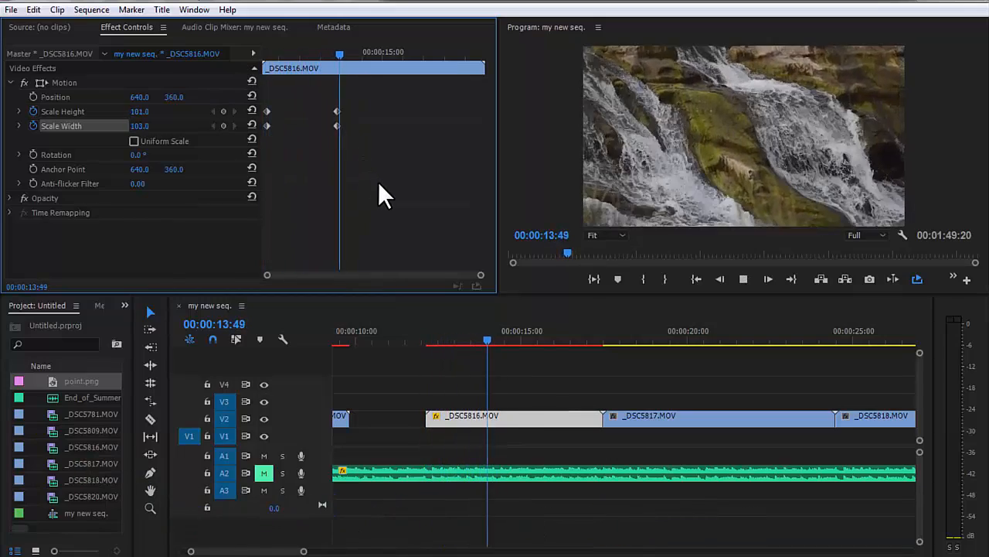
key("space")
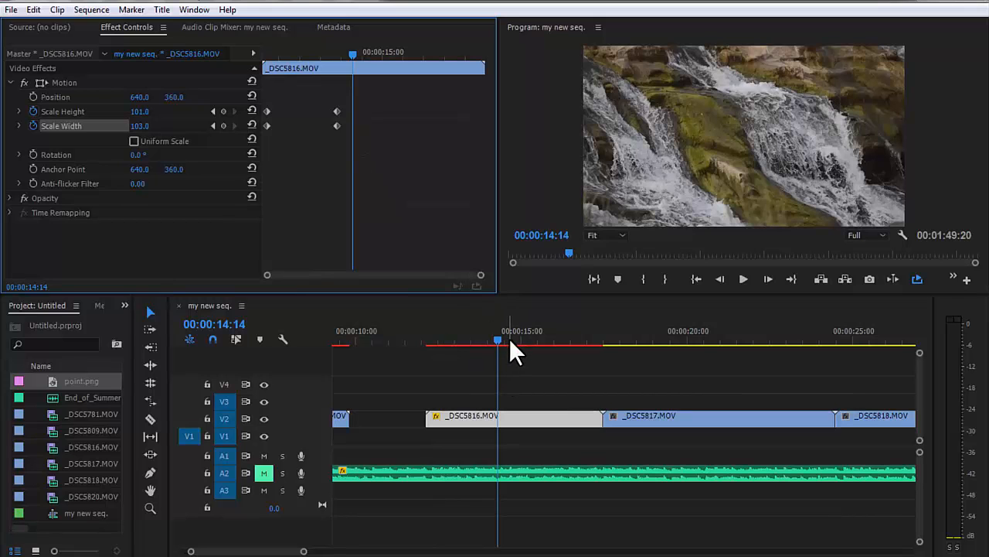
left_click_drag(497, 339, 454, 338)
Move the _DSC5816.MOV clip to track V3 so it overlaps the end of _DSC5809.MOV, and play back the transition.
key("minus")
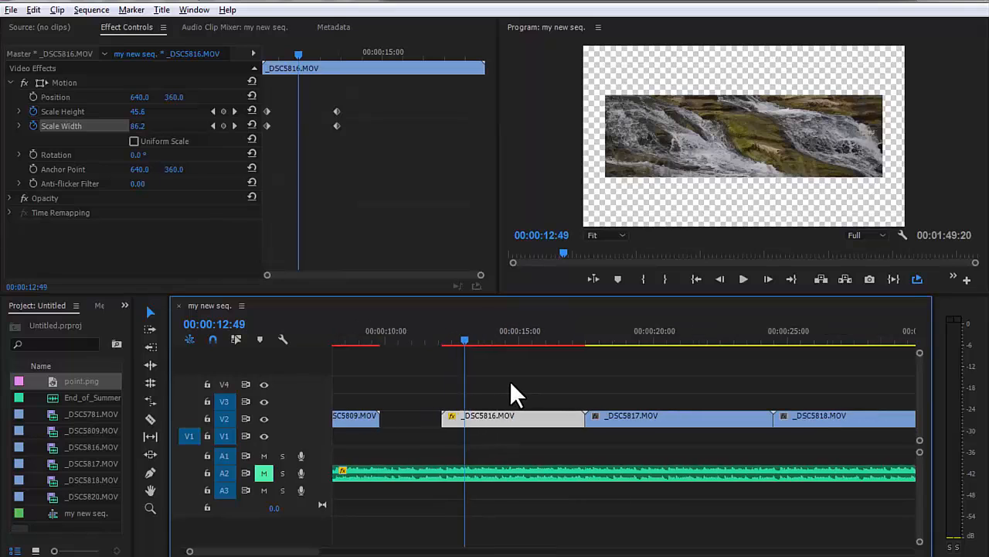
left_click_drag(502, 422, 410, 402)
left_click_drag(367, 337, 366, 348)
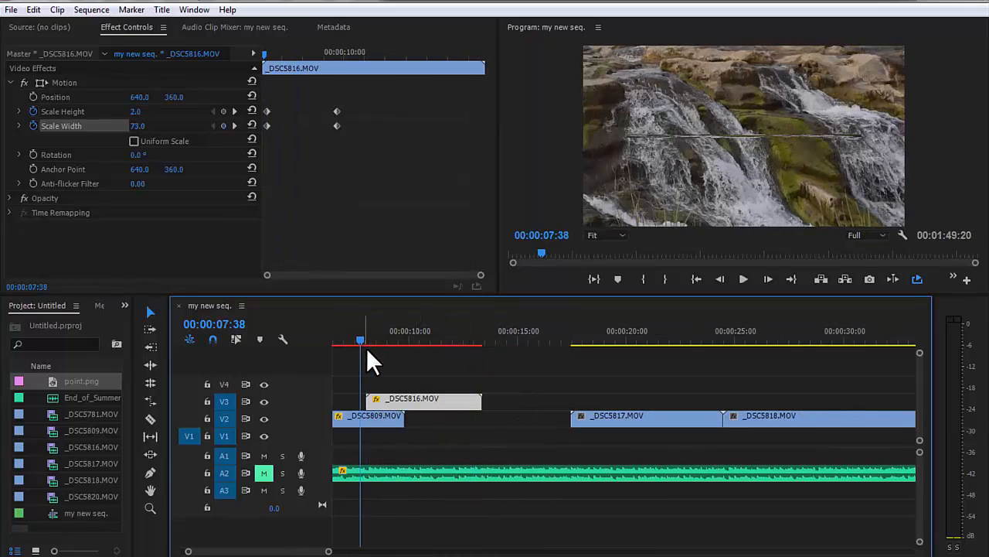
key("space")
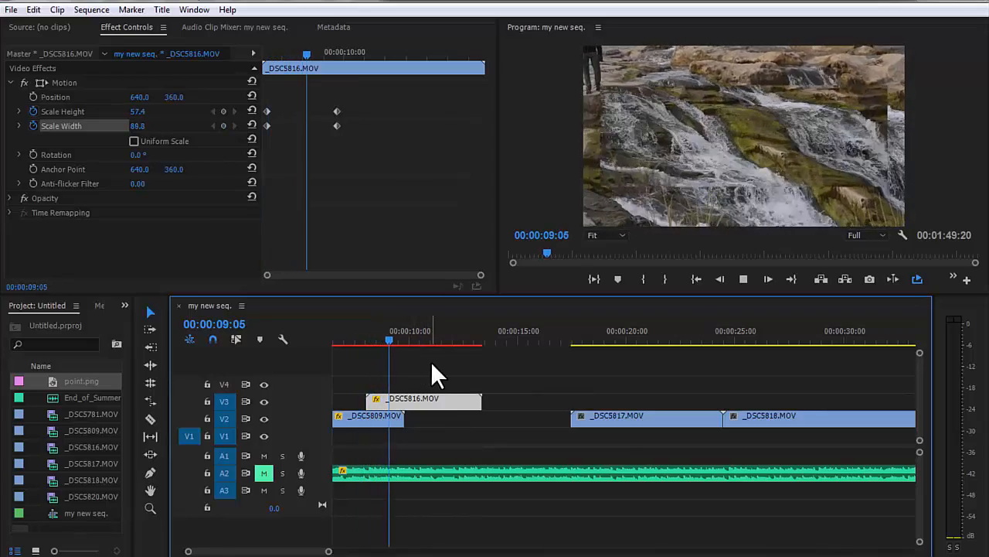
key("space")
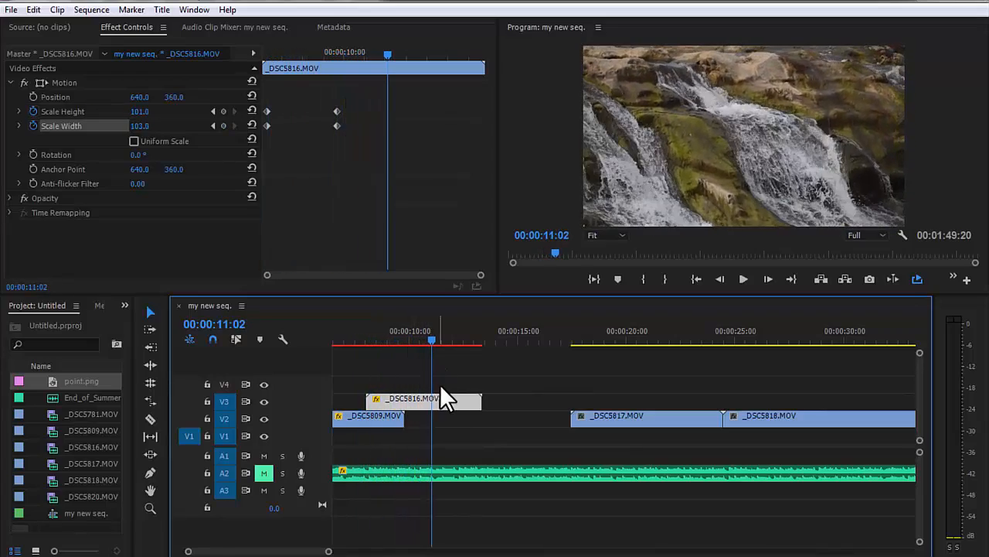
Shift the _DSC5817.MOV clip slightly earlier on track V2 and select its Motion effect with the playhead at 00:00:18:06.
left_click(585, 341)
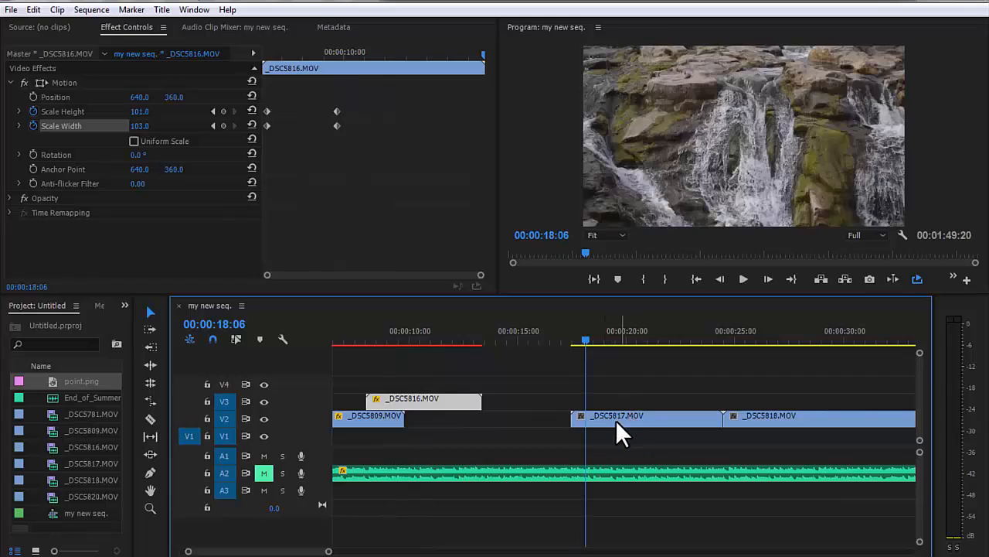
left_click_drag(616, 420, 587, 416)
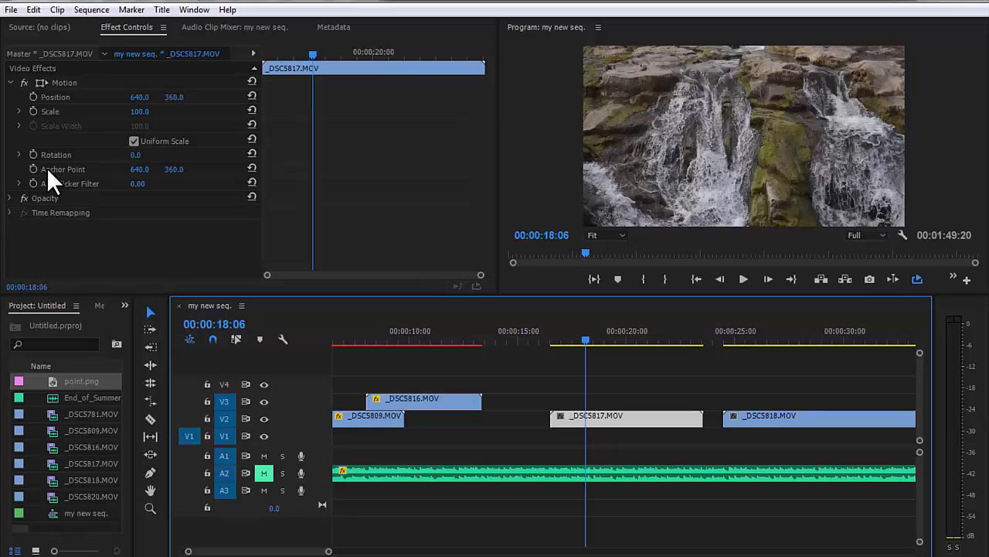
left_click(43, 83)
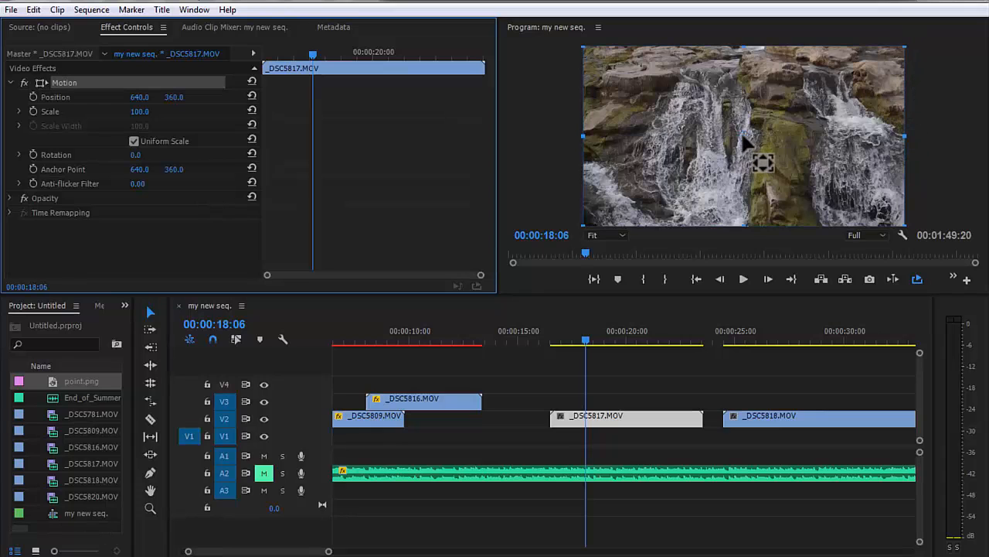
Try moving the _DSC5817.MOV clip's anchor point toward both side edges of the frame and return it to the centre at 640, 360.
left_click(758, 159)
left_click_drag(765, 68, 612, 128)
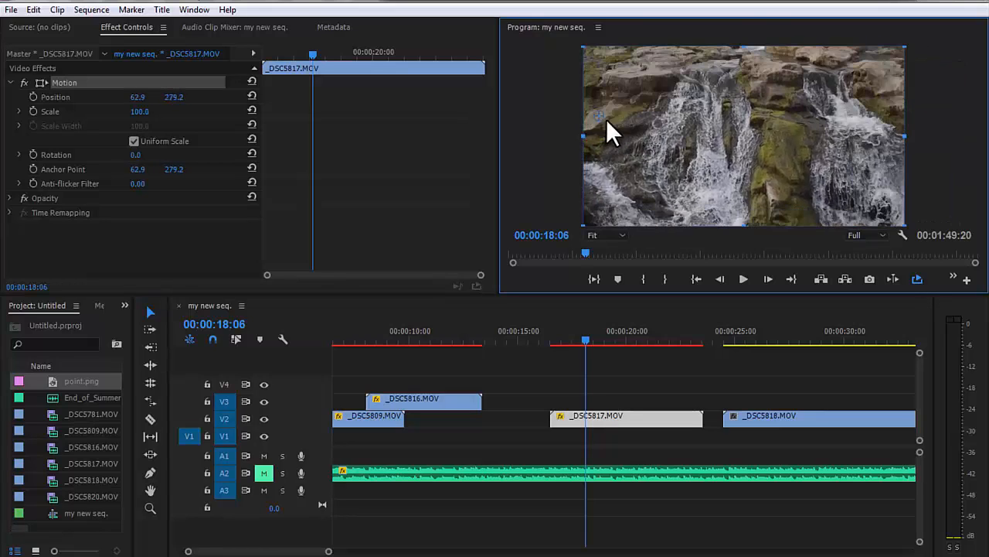
mouse_move(732, 149)
left_mouse_down()
mouse_move(742, 132)
mouse_move(739, 146)
mouse_move(638, 120)
left_mouse_up()
left_click_drag(638, 120, 731, 139)
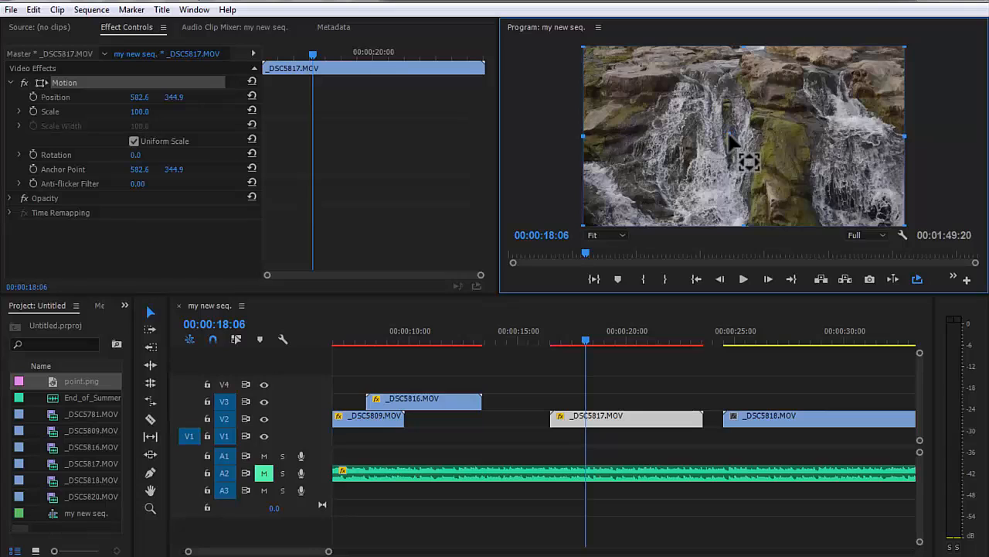
left_click_drag(736, 133, 744, 140)
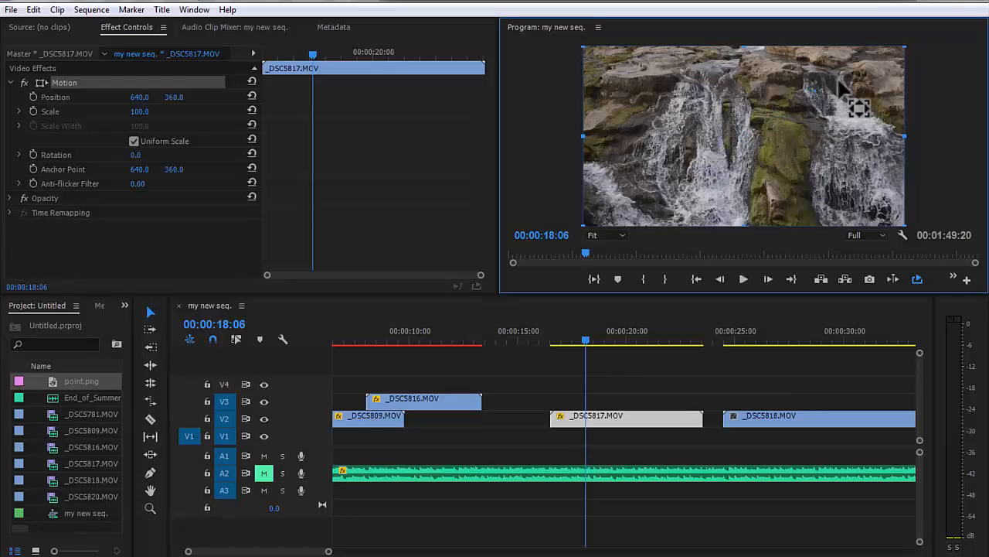
left_click_drag(839, 78, 902, 81)
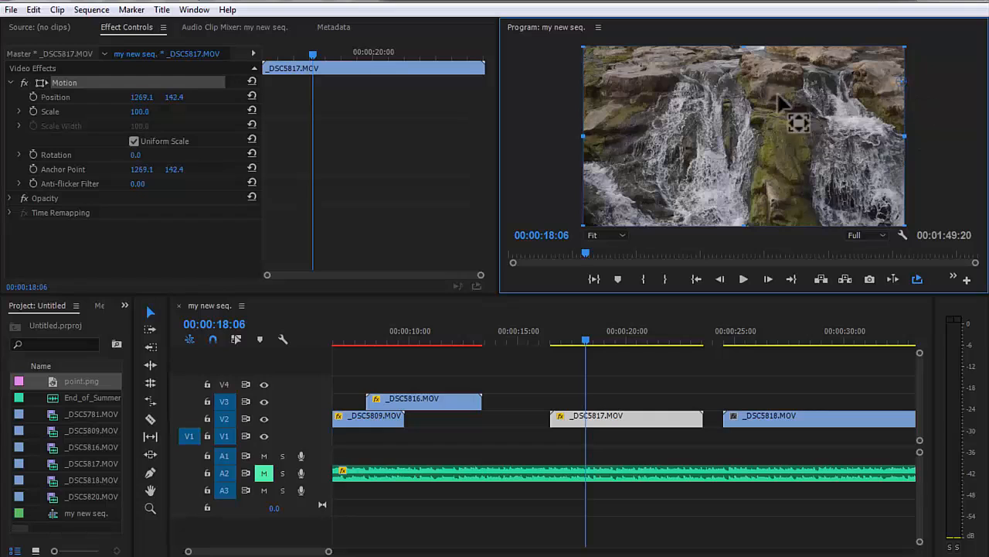
left_click_drag(780, 101, 742, 132)
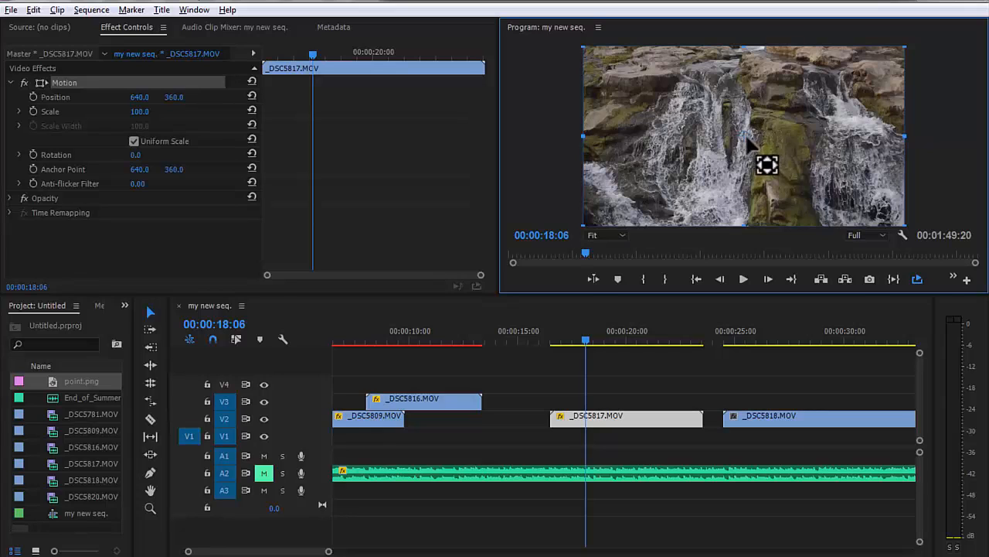
left_click_drag(745, 137, 790, 147)
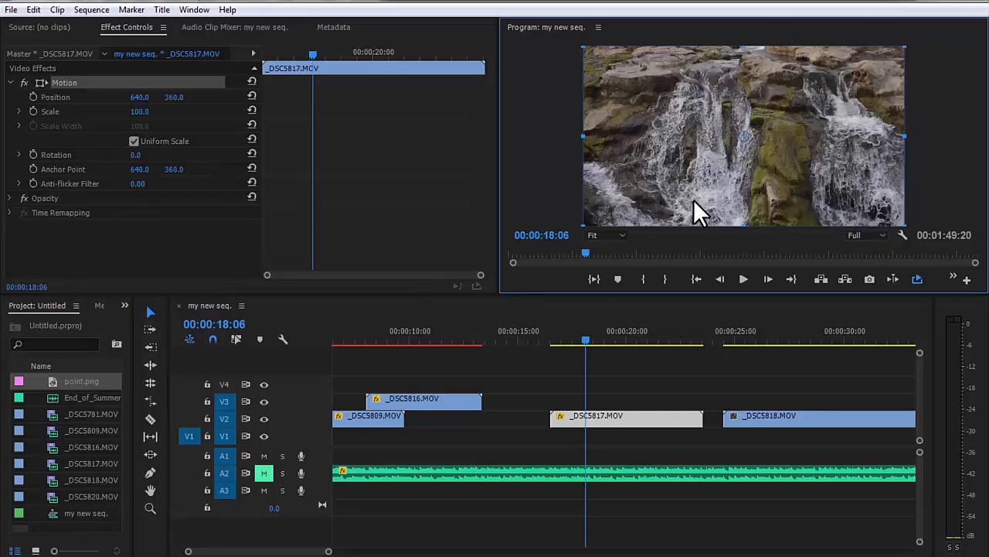
Scale the _DSC5817.MOV clip down to about 51.3%, try rotating it around its centre, and undo the rotation.
left_click_drag(906, 48, 827, 90)
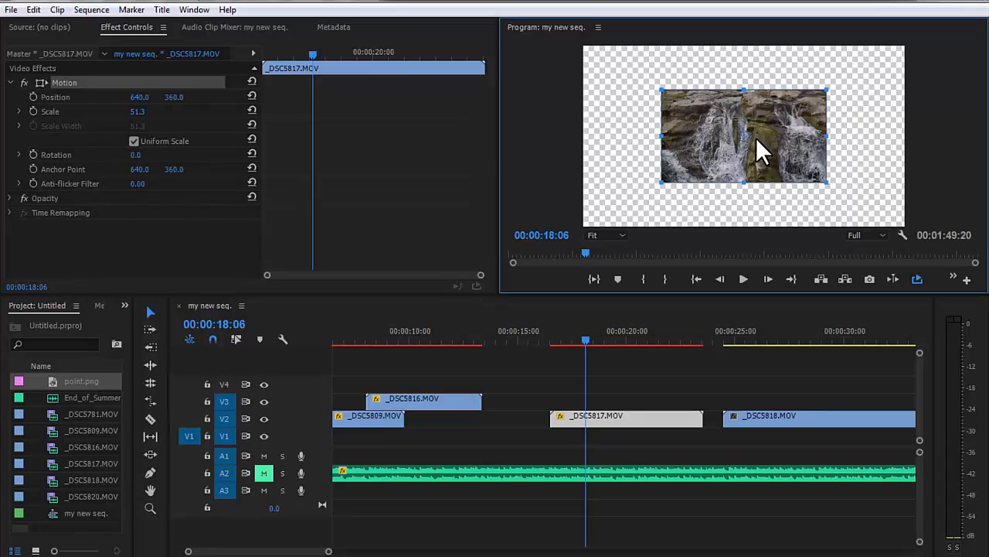
left_click_drag(134, 148, 163, 148)
key("ctrl+z")
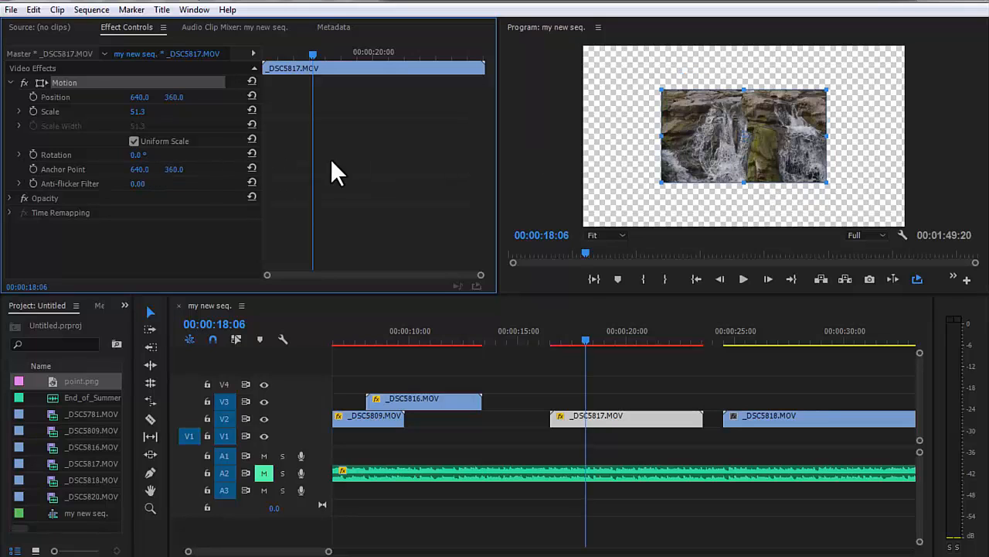
Move the anchor point to the clip's upper-left corner, try rotating the clip around it, and undo the rotation.
left_click_drag(743, 136, 663, 89)
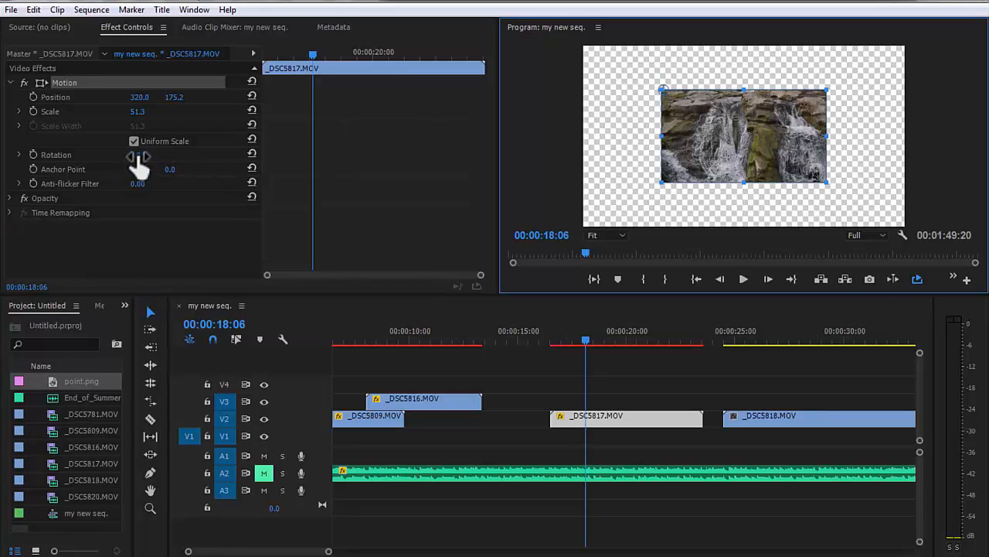
left_click_drag(138, 156, 559, 156)
key("ctrl+z")
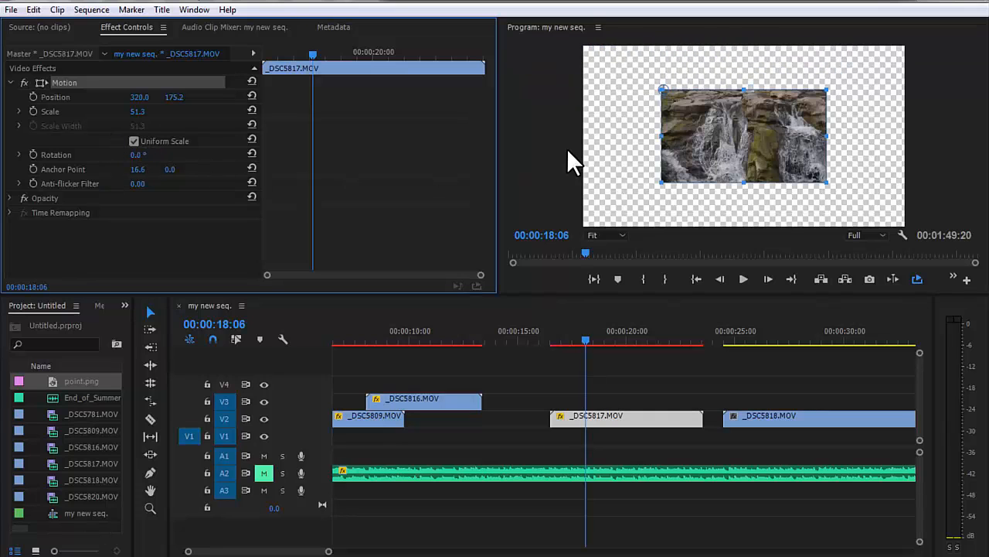
Reposition the _DSC5817.MOV clip to 815, 156 and move its anchor point to its upper-right corner at 1252.8, 37.3.
left_click_drag(666, 94, 664, 93)
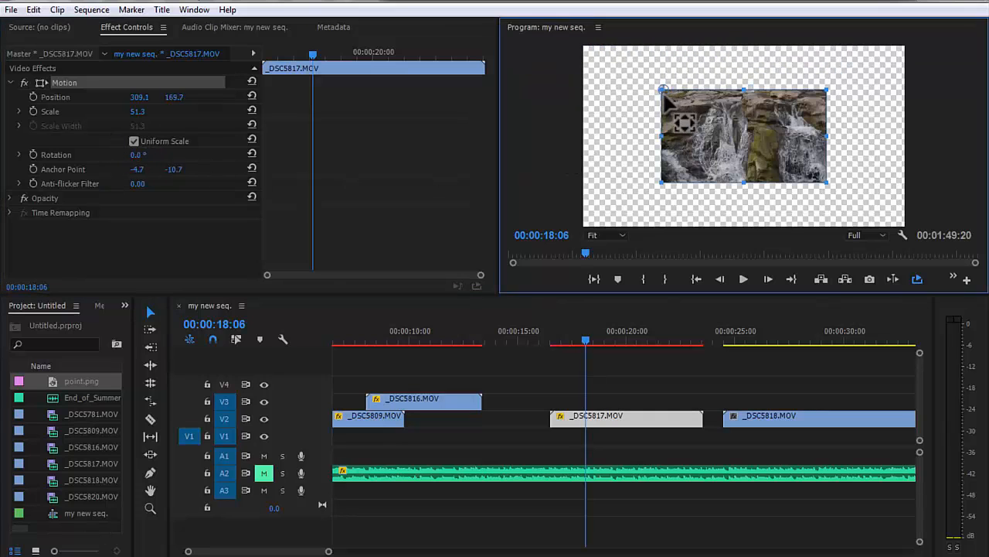
left_click_drag(741, 172, 748, 131)
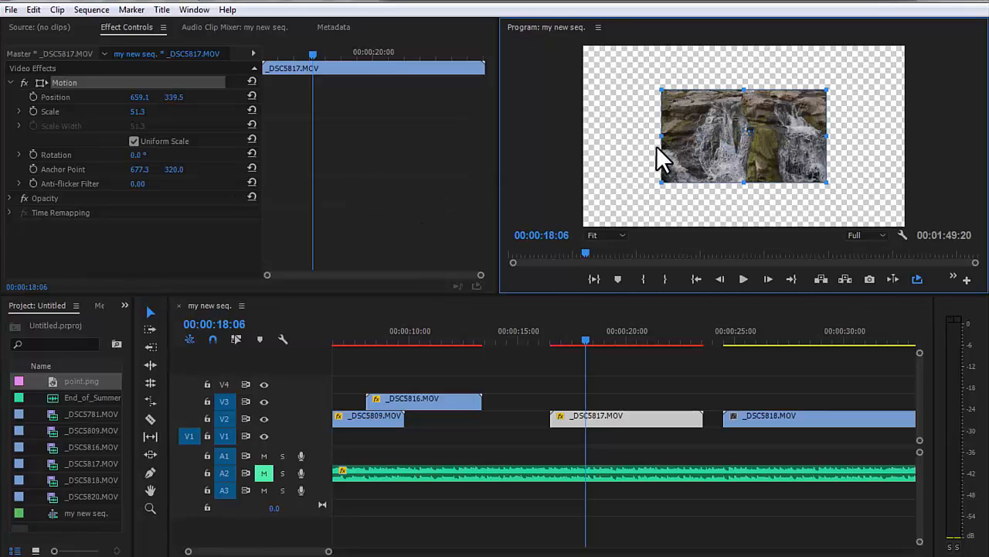
left_click_drag(716, 118, 652, 95)
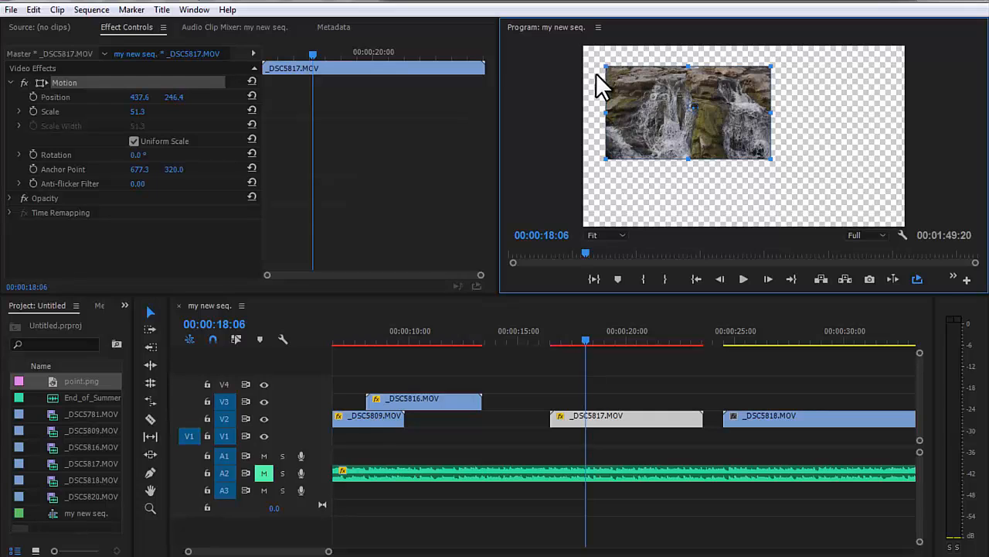
left_click_drag(596, 72, 789, 82)
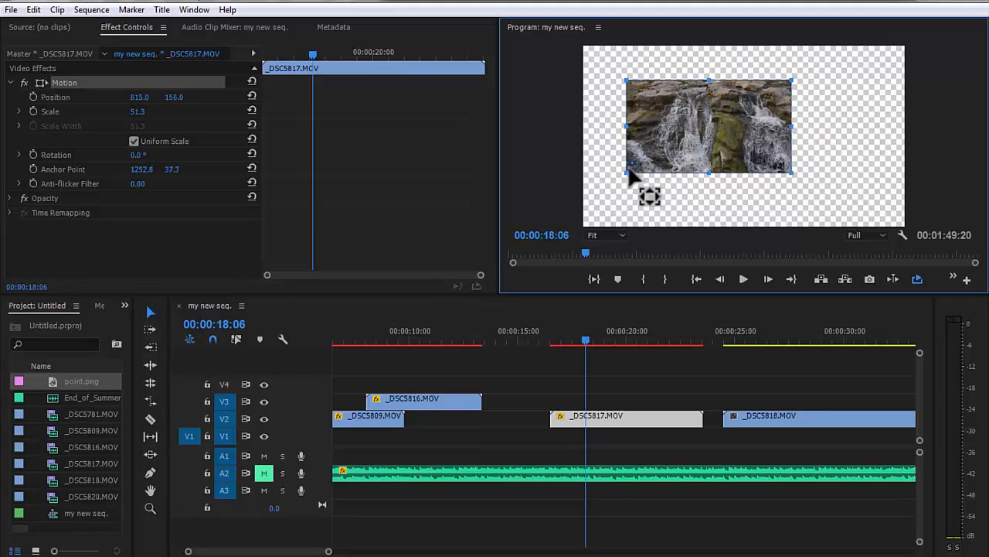
Keyframe the _DSC5817.MOV anchor point with horizontal value 627.8 at 00:00:18:06 and vertical value 294.3 at 00:00:19:19.
left_click(588, 415)
left_click(30, 166)
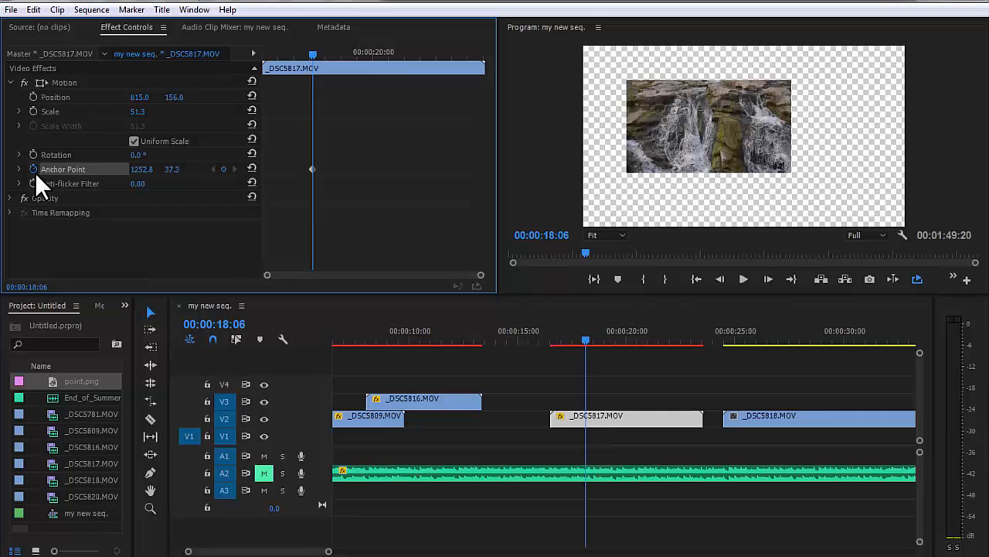
left_click(40, 83)
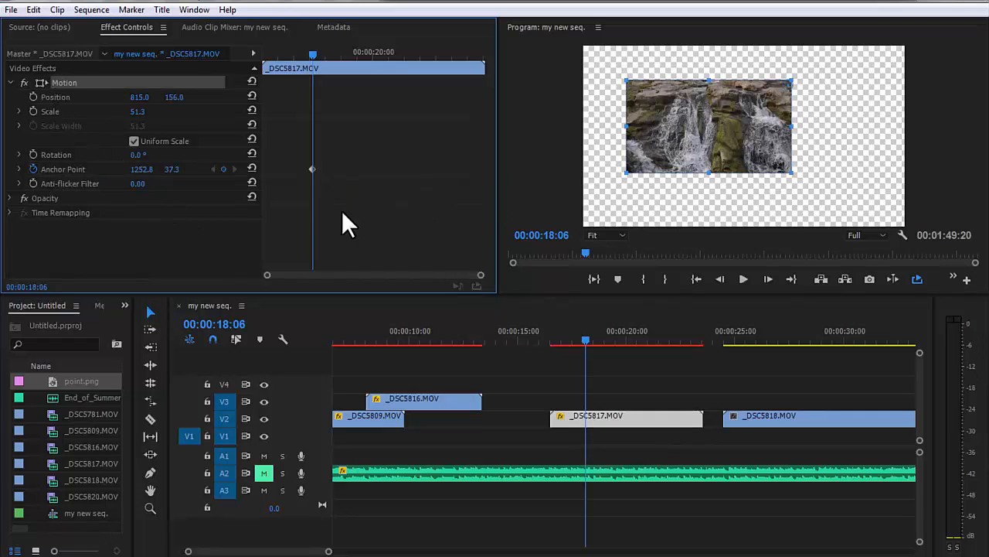
left_click_drag(140, 169, 213, 168)
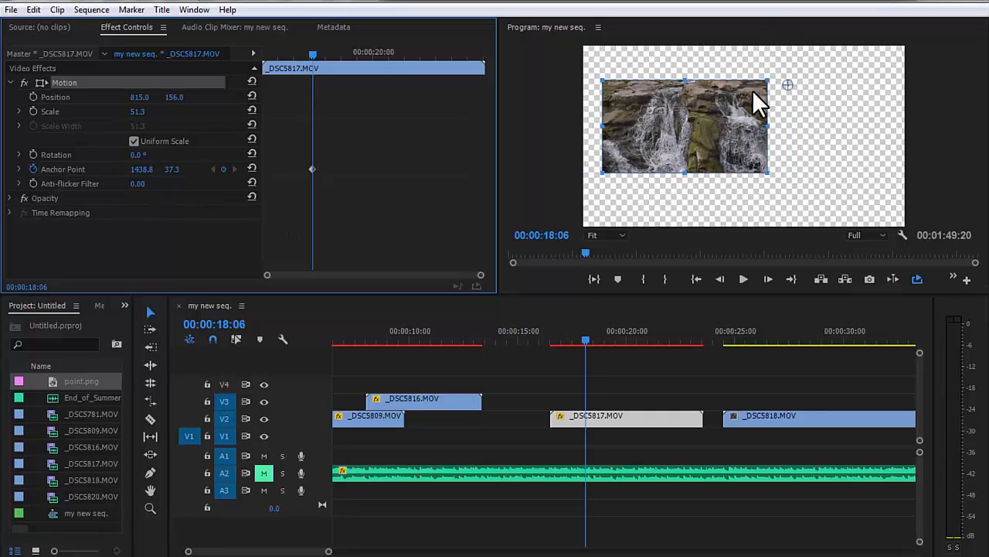
left_click_drag(141, 169, 1, 169)
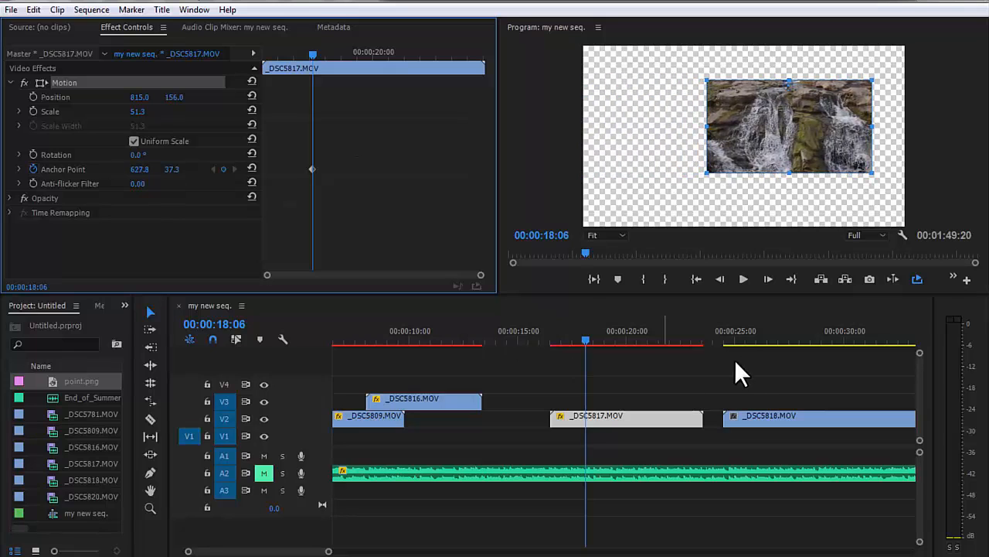
left_click(615, 340)
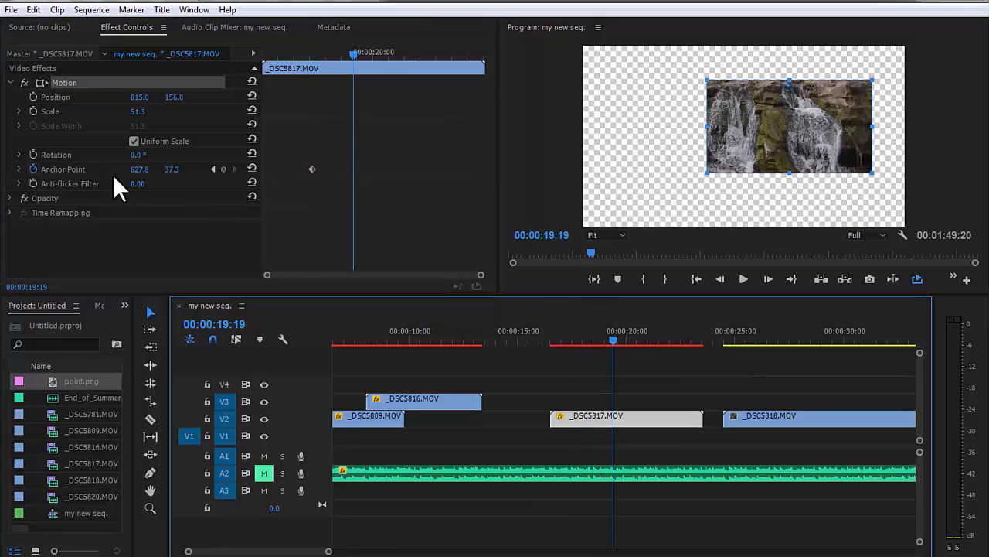
left_click_drag(180, 170, 129, 170)
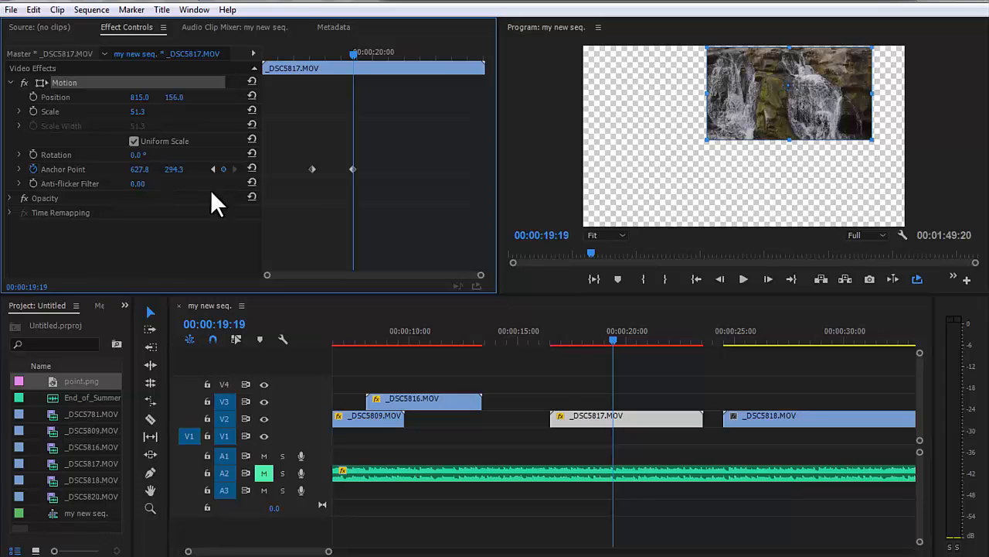
Preview the anchor point animation from the start of the clip and delete both Anchor Point keyframes.
left_click(551, 340)
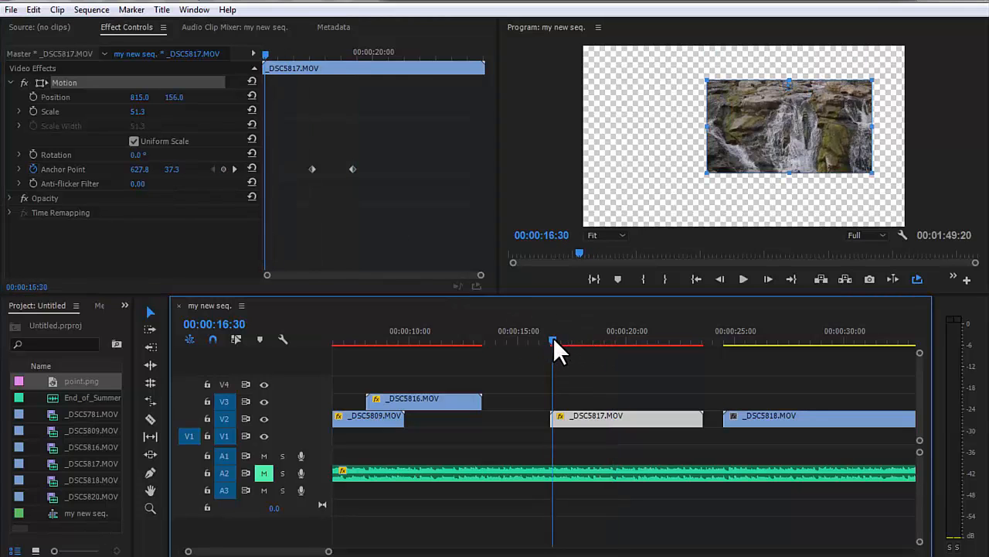
left_click(561, 342)
mouse_move(588, 334)
left_mouse_down()
mouse_move(725, 327)
mouse_move(637, 342)
mouse_move(593, 337)
left_mouse_up()
left_click_drag(333, 155, 303, 181)
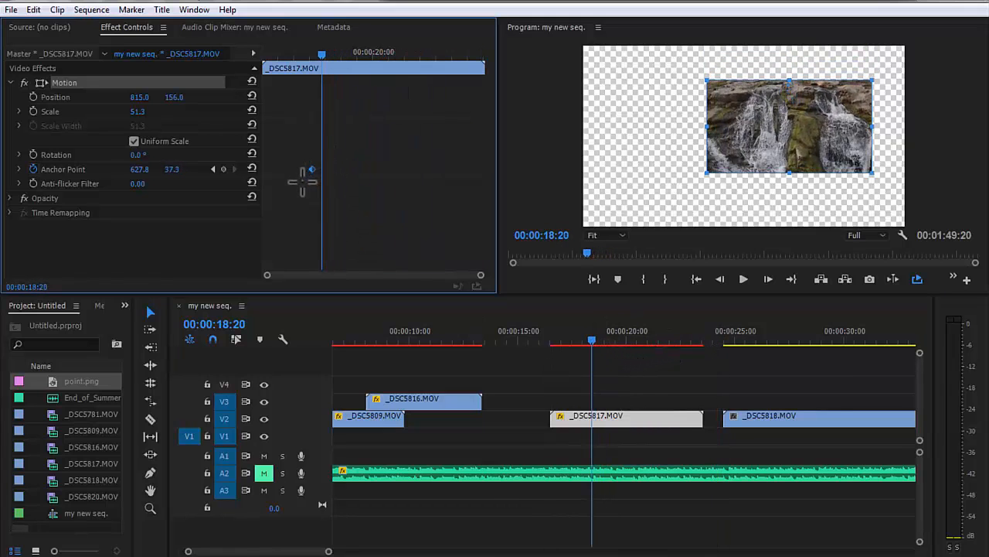
key("Delete")
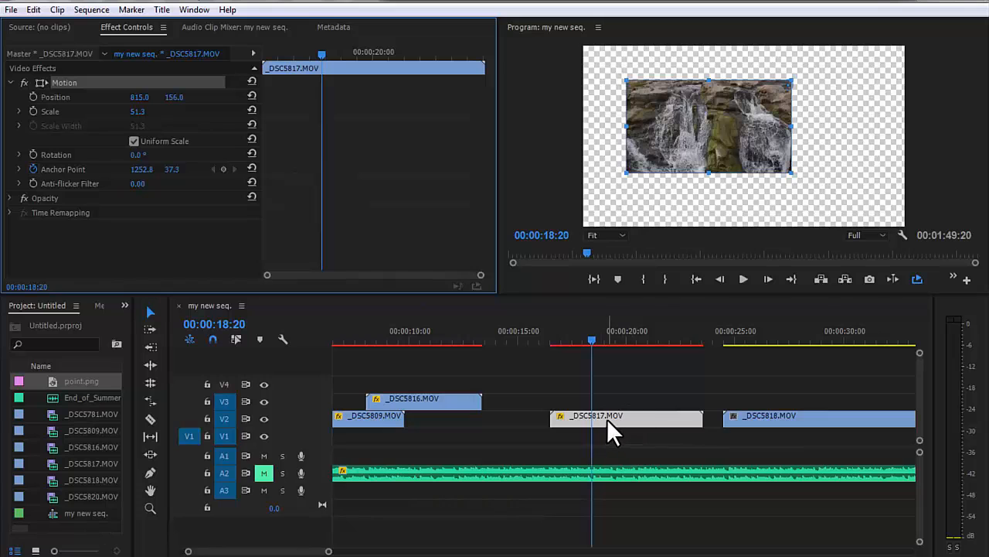
Move the _DSC5817, _DSC5818 and _DSC5820 clips together along track V2 so the first one starts at about 00:01:07:00.
left_click_drag(561, 382, 620, 426)
scroll(517, 427, "down", 7)
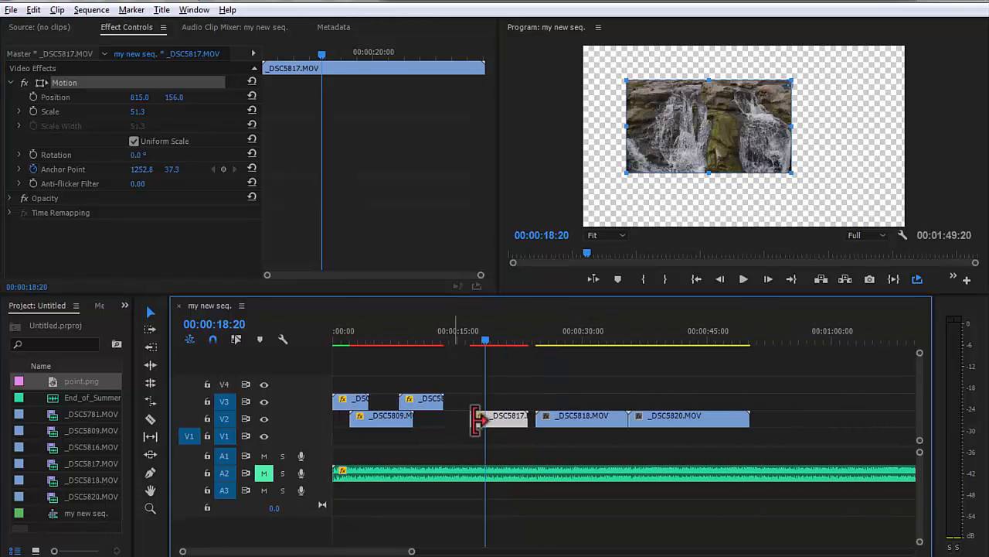
left_click_drag(486, 340, 537, 433)
left_click_drag(499, 389, 740, 435)
left_click_drag(573, 417, 872, 420)
scroll(591, 421, "down", 2)
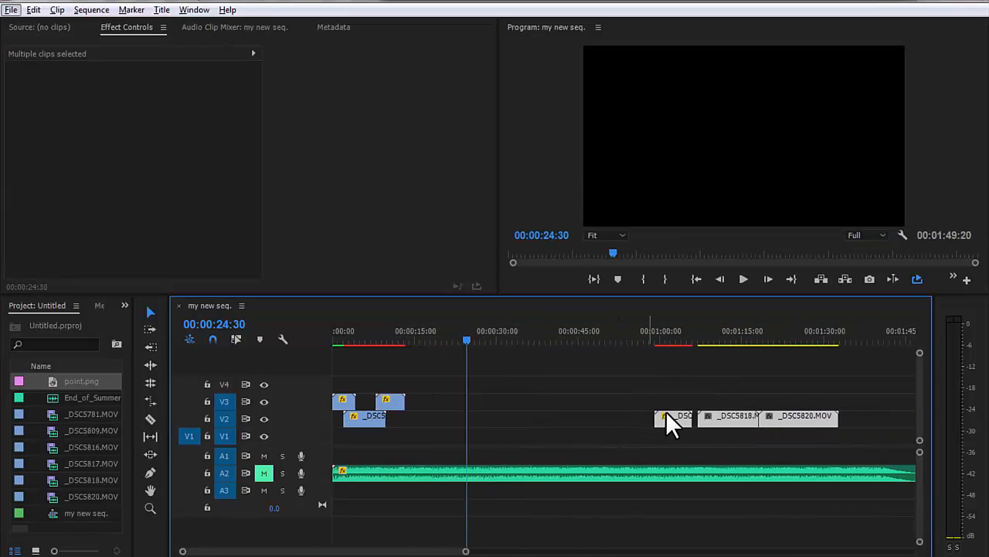
left_click_drag(665, 413, 709, 411)
left_click(559, 402)
scroll(511, 425, "up", 2)
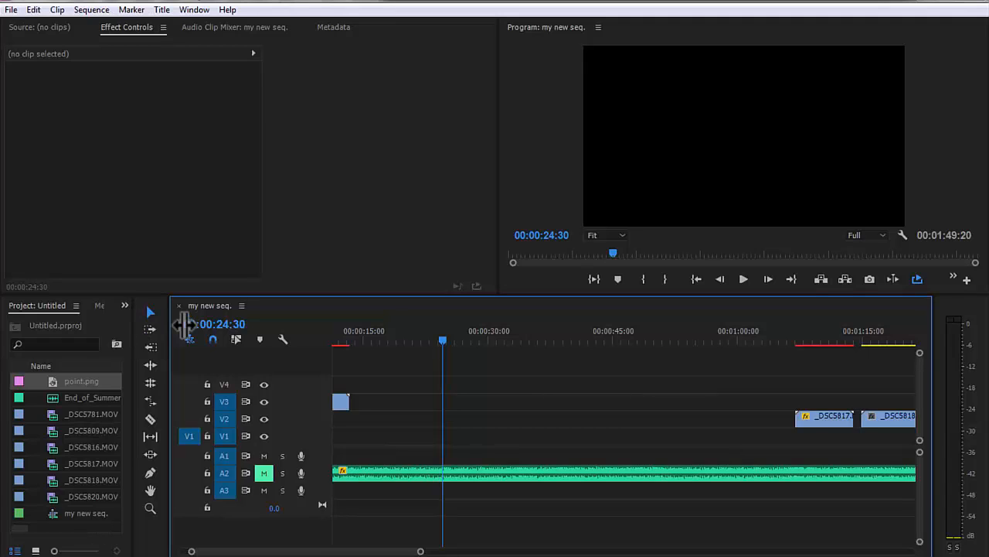
Enlarge the project item list and create a 1280 x 720 color matte at 50 fps in red (FF0000).
left_click_drag(166, 321, 215, 322)
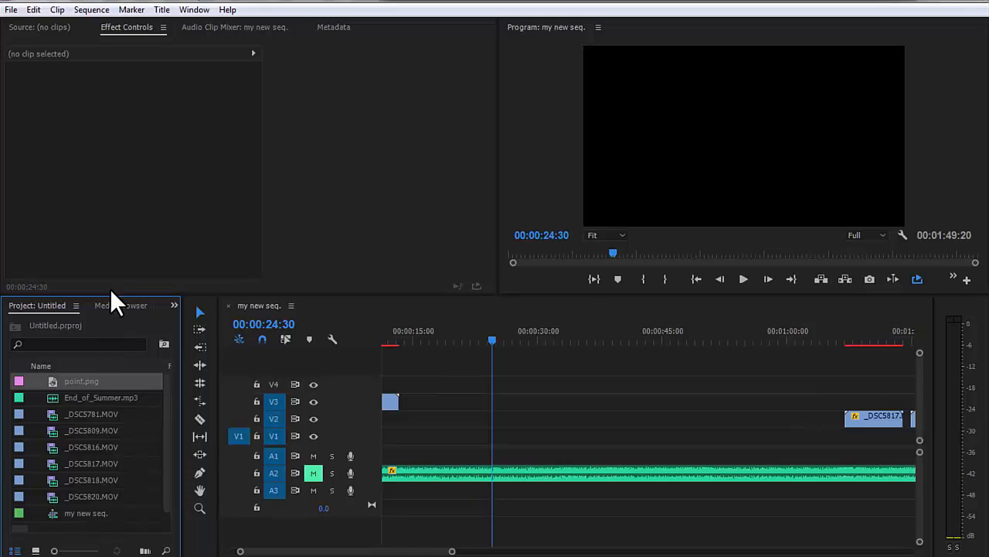
left_click_drag(106, 292, 115, 267)
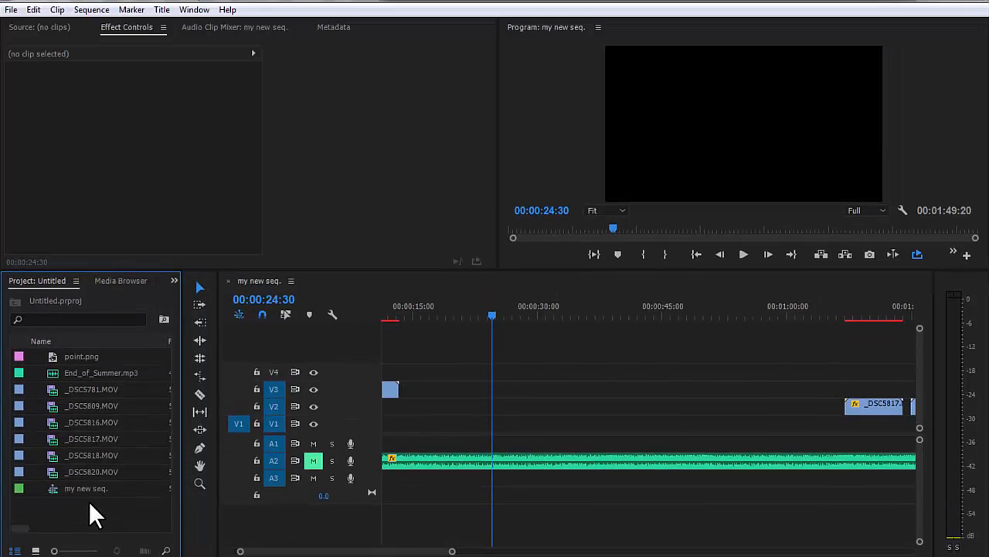
right_click(88, 500)
mouse_move(143, 429)
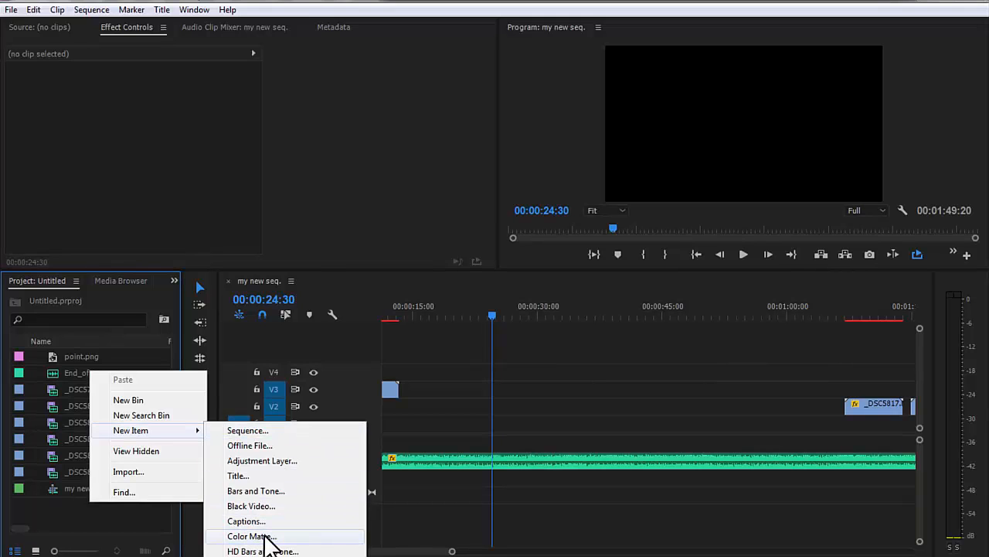
left_click(263, 534)
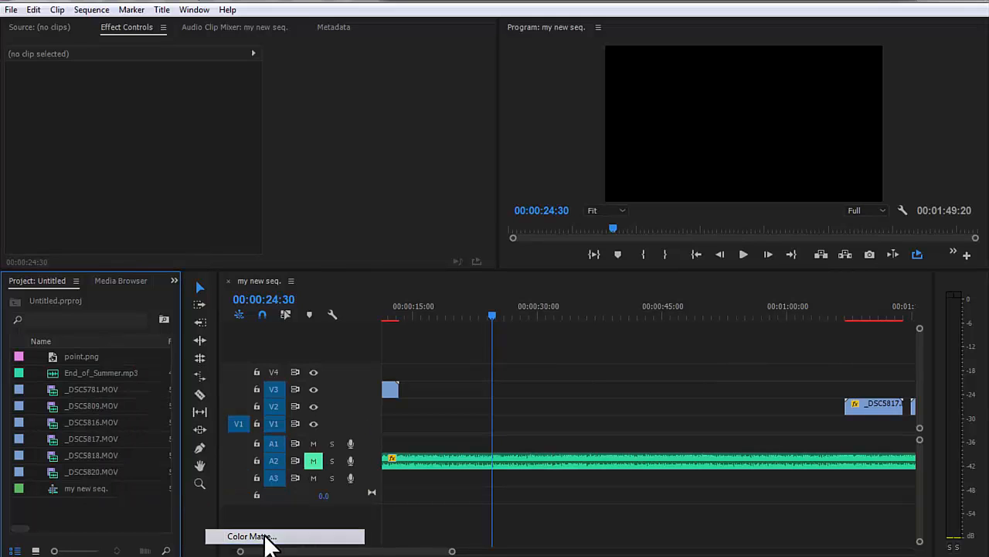
left_click(520, 337)
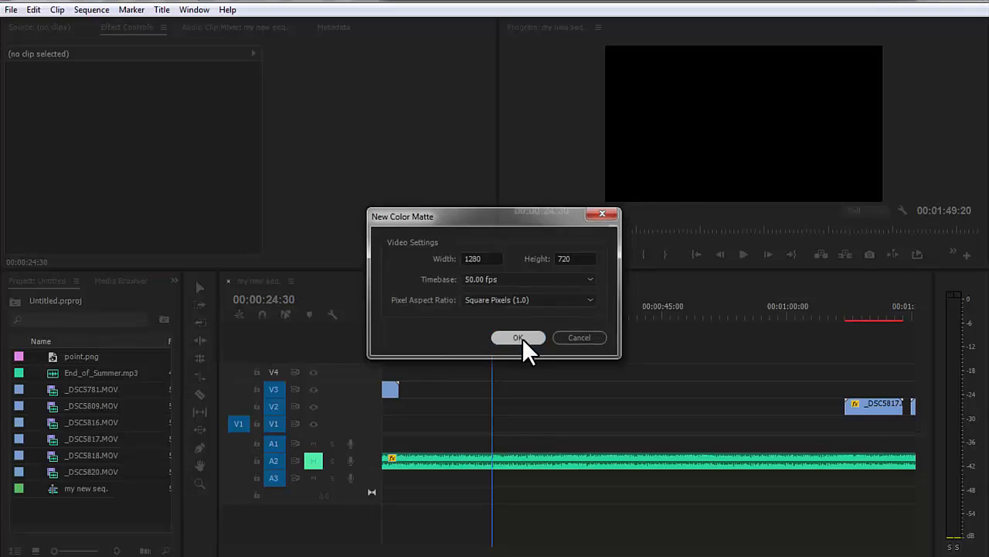
left_click_drag(531, 334, 531, 398)
left_click(515, 397)
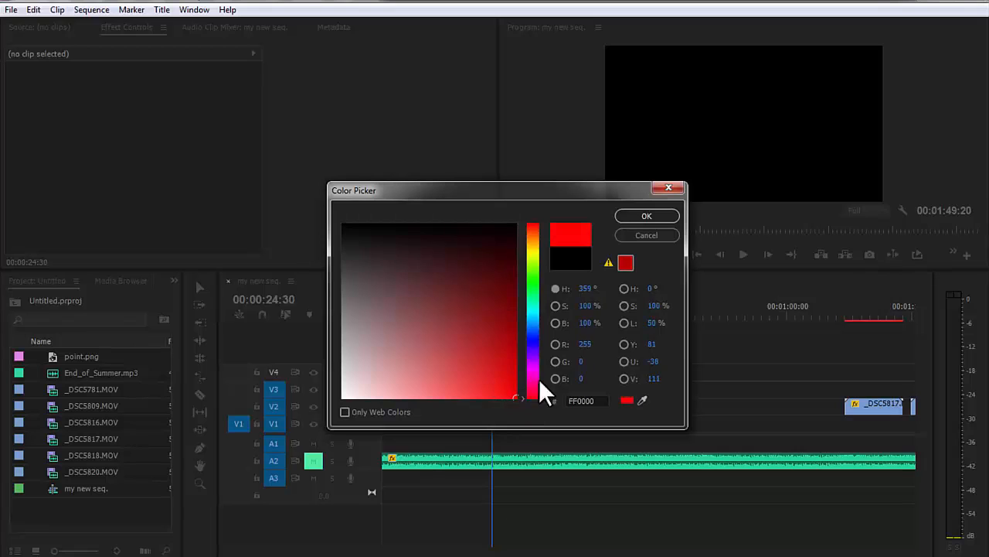
left_click(629, 217)
left_click(464, 311)
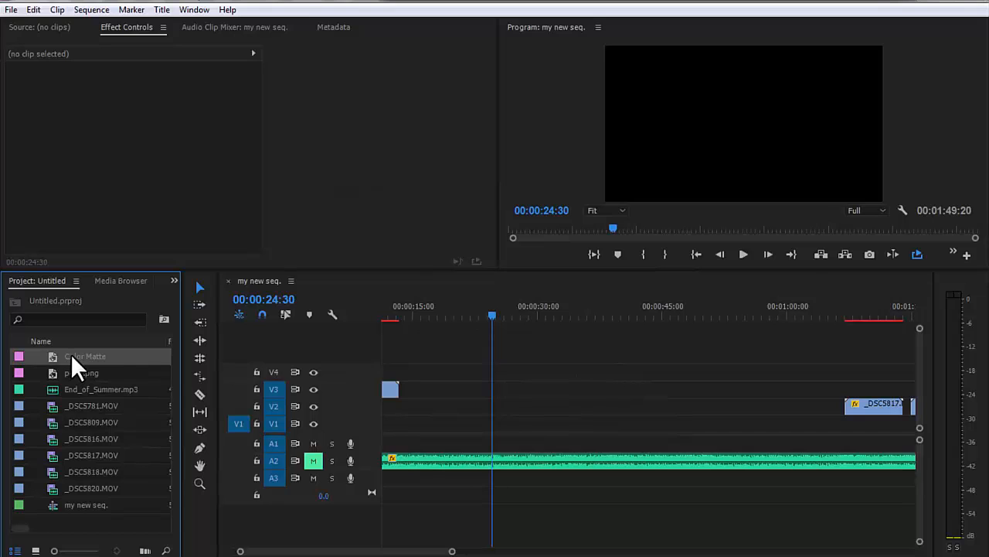
Place the Color Matte on track V1, extend it from about 16 seconds to one minute, and set the playhead to 00:00:31:45.
left_click_drag(71, 353, 788, 421)
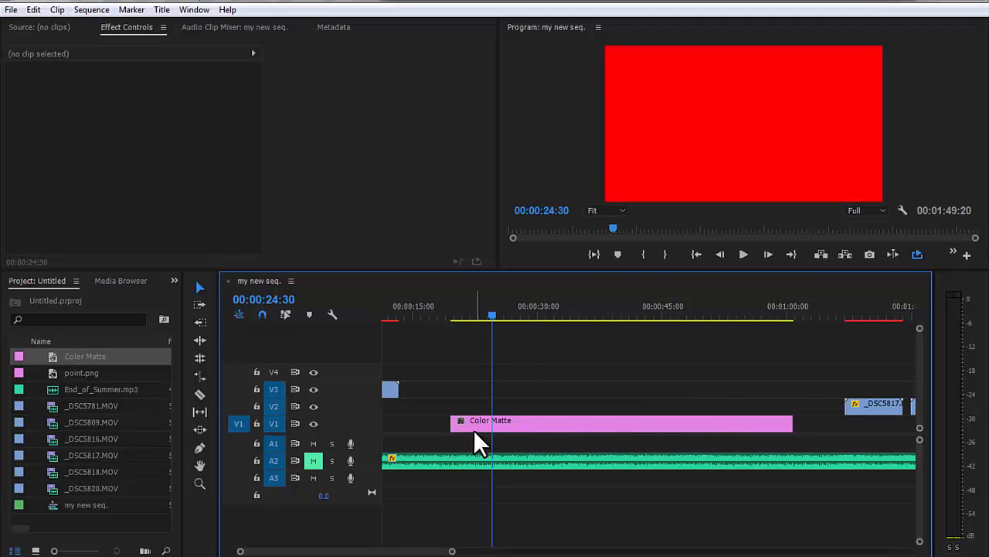
left_click_drag(454, 422, 425, 423)
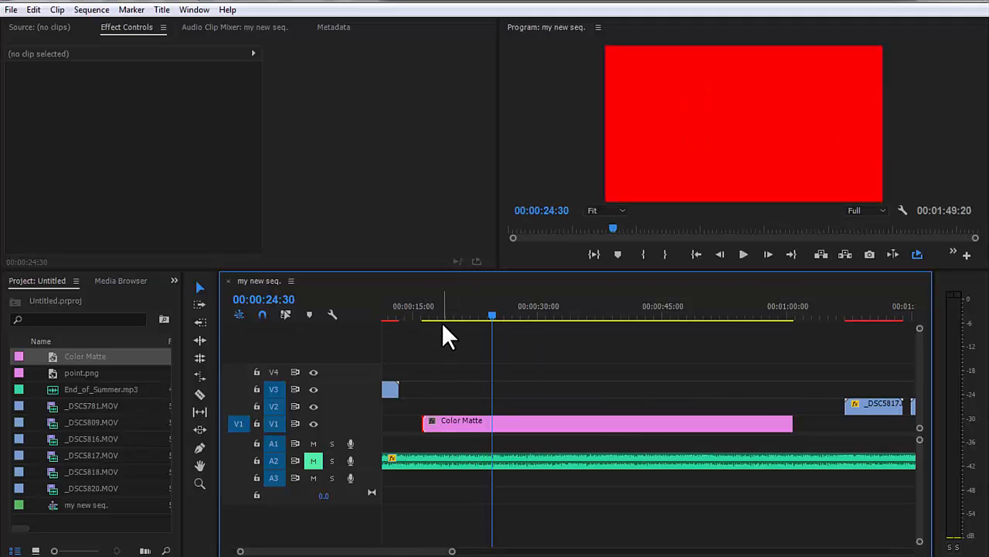
left_click_drag(429, 313, 554, 311)
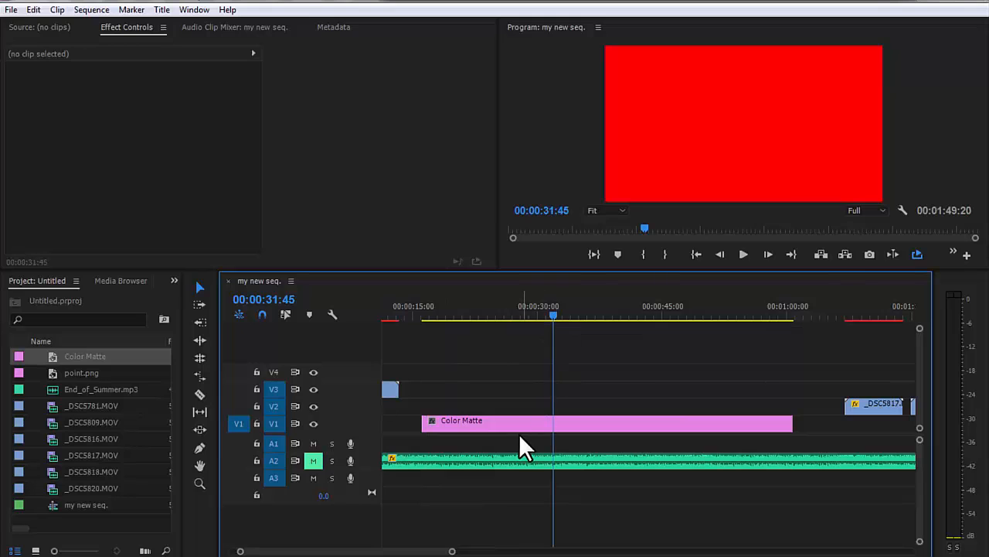
Scale the Color Matte down to about 8.4% and position it in the frame's upper-left area at 232, 161.
left_click(716, 95)
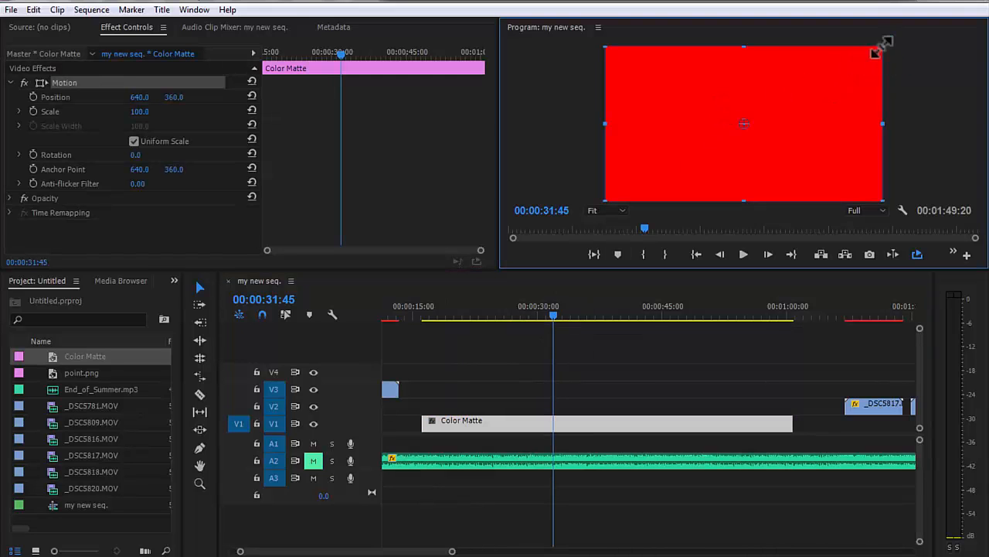
left_click_drag(883, 46, 740, 121)
left_click_drag(141, 98, 104, 99)
mouse_move(176, 98)
left_mouse_down()
mouse_move(184, 97)
mouse_move(158, 97)
left_mouse_up()
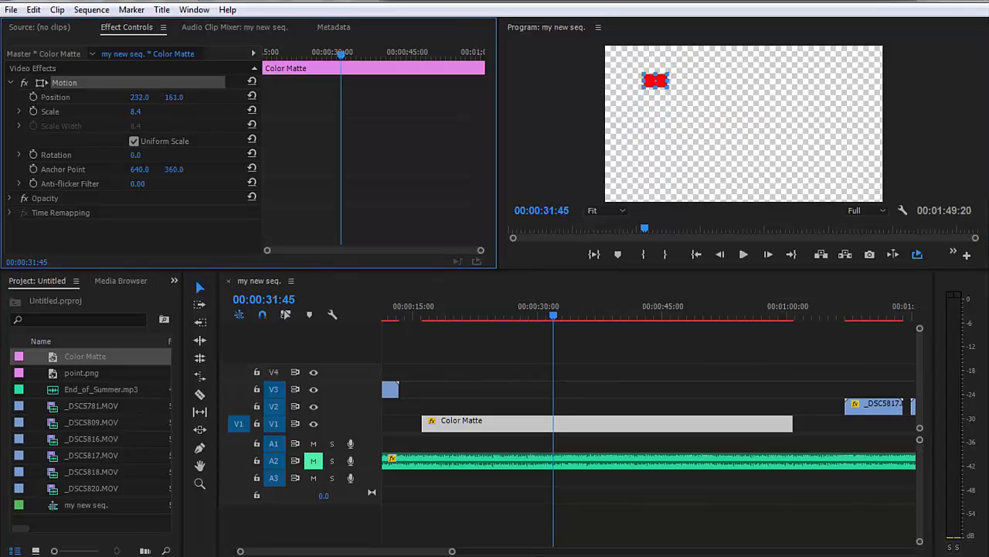
Duplicate the Color Matte clip onto track V2 and move the V1 copy near the frame's lower-right corner, at vertical position 608.
left_click(582, 428)
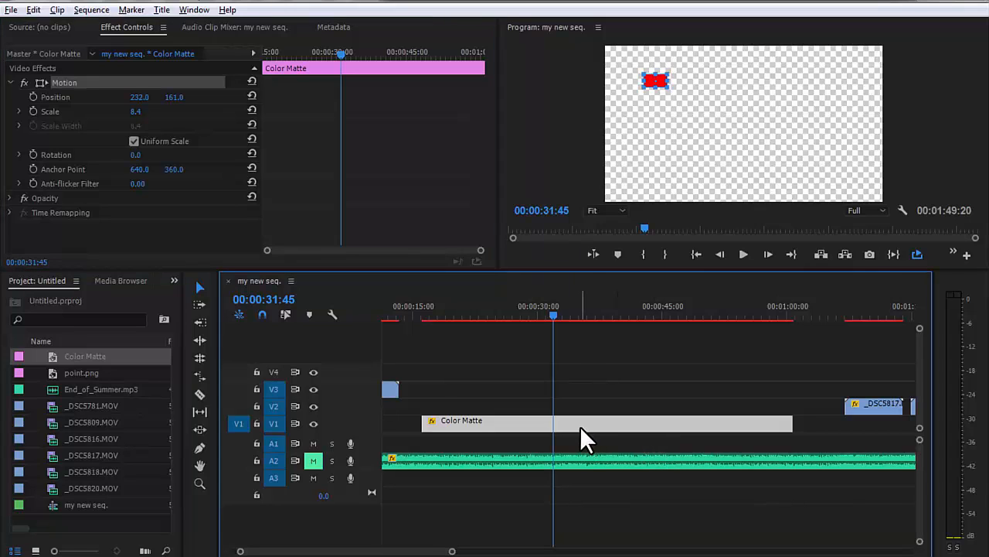
left_click_drag(581, 427, 584, 405)
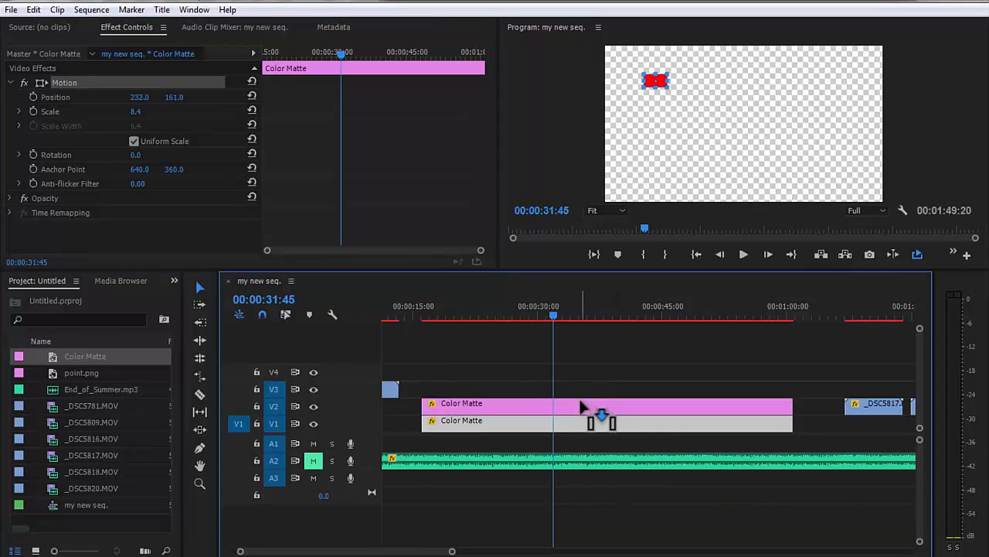
left_click_drag(172, 104, 140, 98)
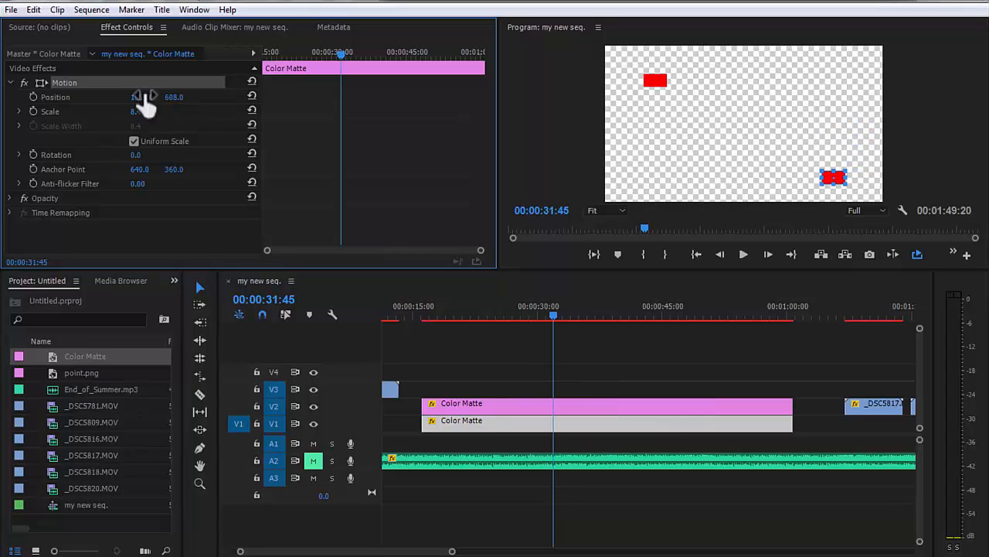
left_click(534, 404)
left_click(525, 386)
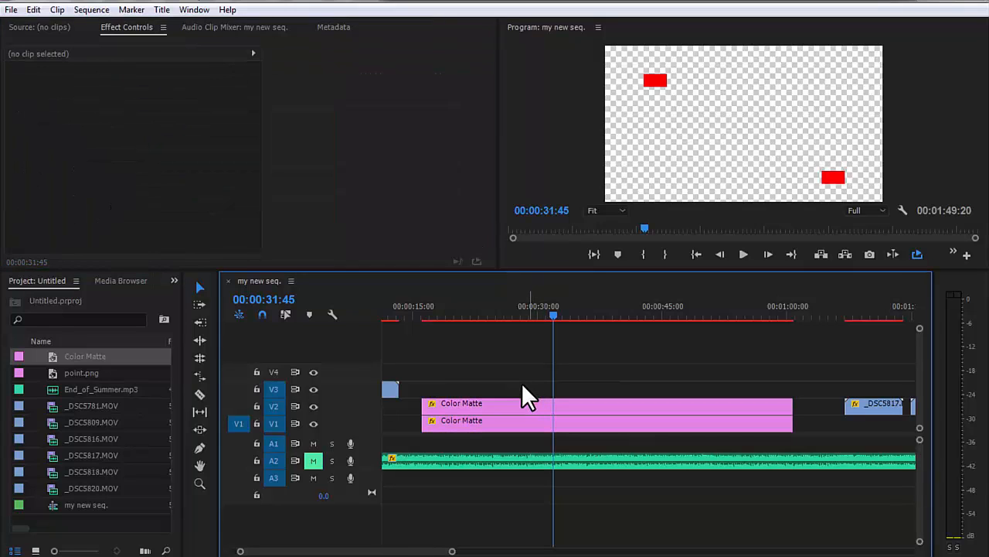
Place point.png on track V3 spanning the full length of the Color Matte clips and select its Motion effect.
left_click(57, 371)
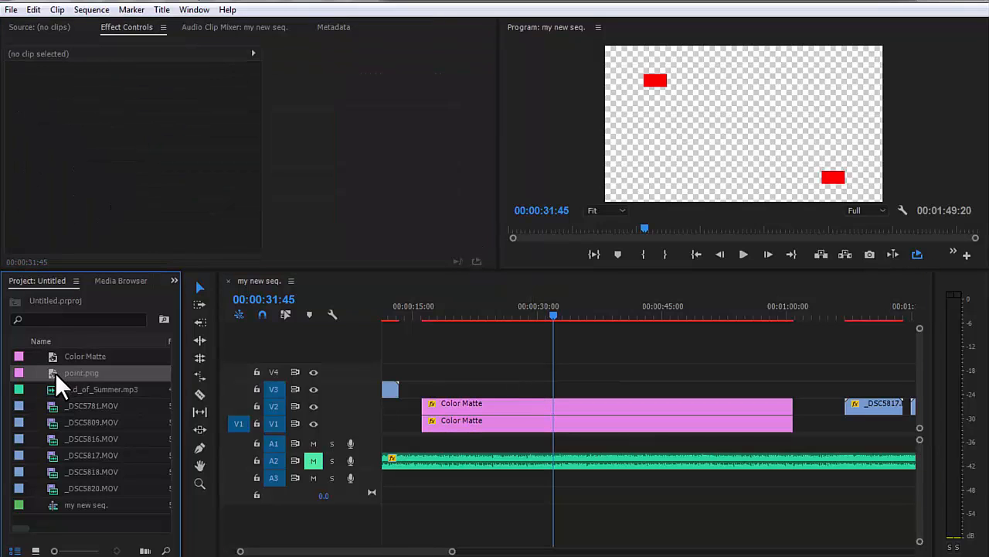
left_click_drag(49, 374, 782, 374)
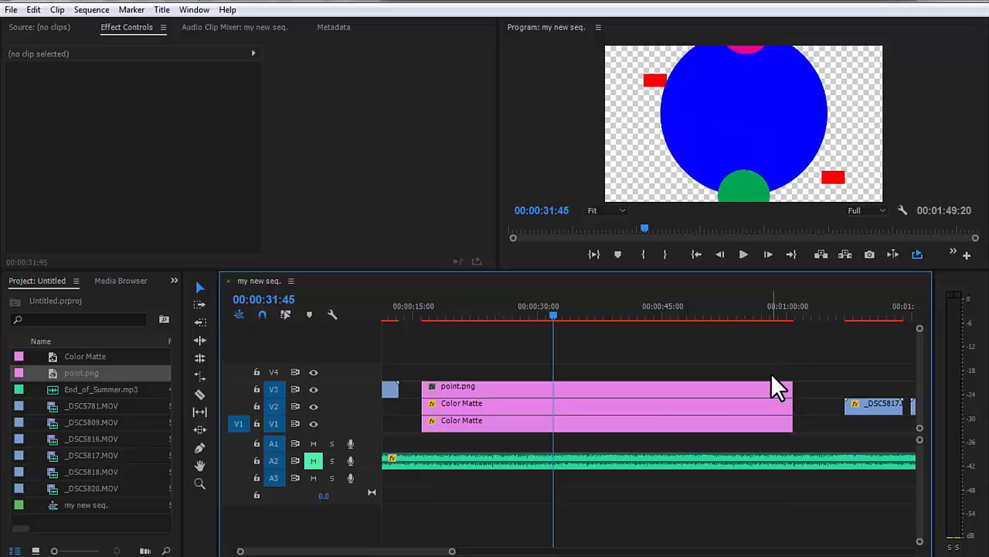
left_click(568, 386)
left_click(751, 143)
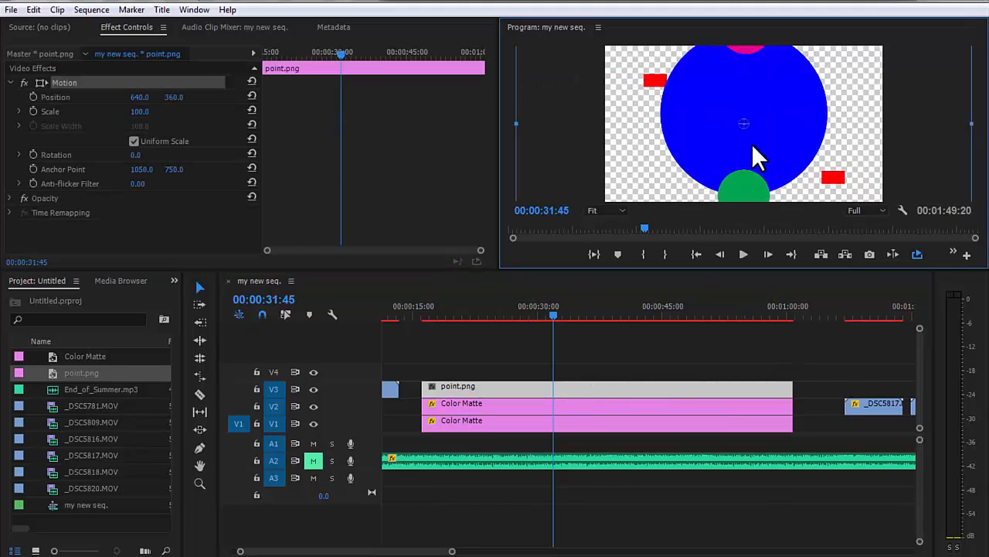
Scale the point.png clip down to 34% using its Motion effect.
key("Left")
key("Left")
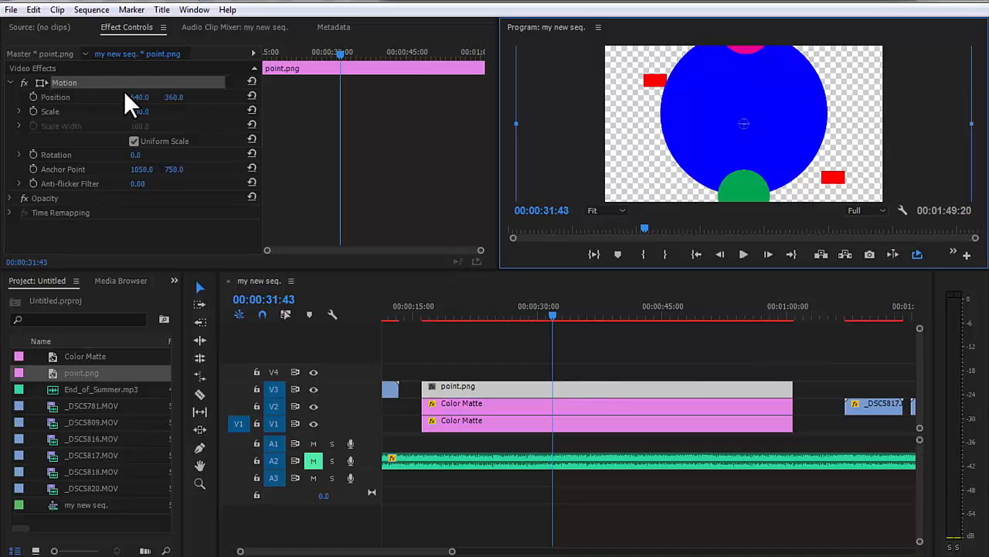
left_click_drag(140, 114, 90, 113)
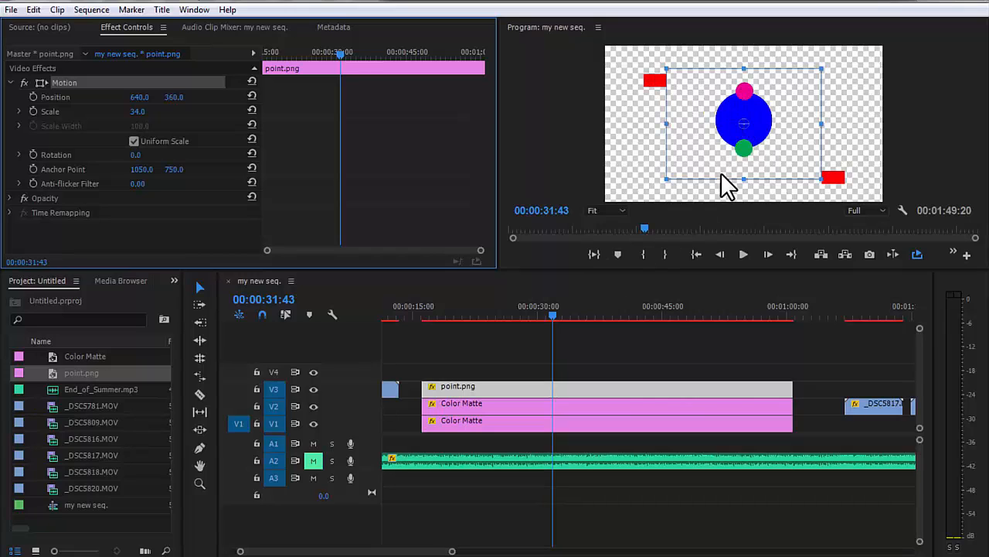
scroll(549, 415, "up", 3, "alt")
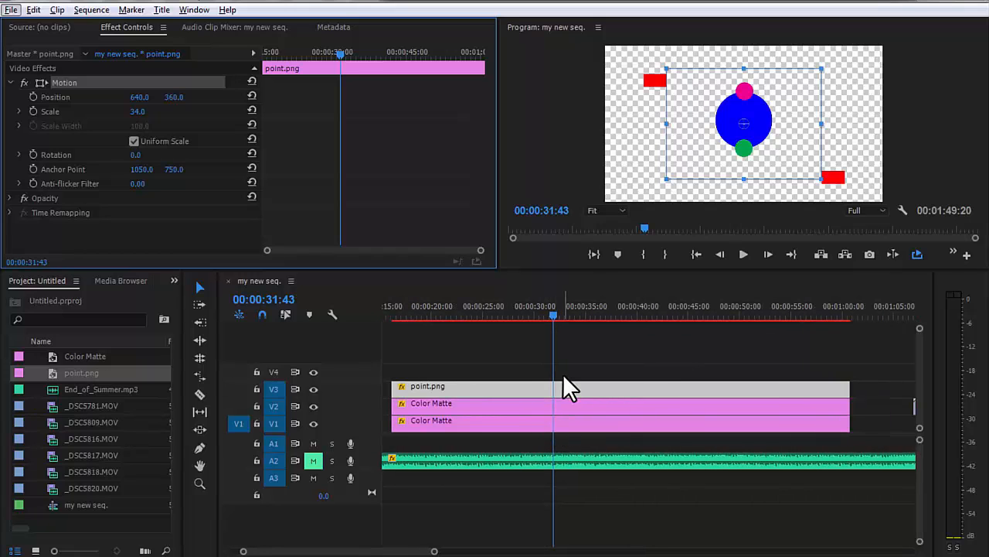
Try moving point.png's anchor point onto the pink circle directly in the preview, and undo the move.
left_click(743, 120)
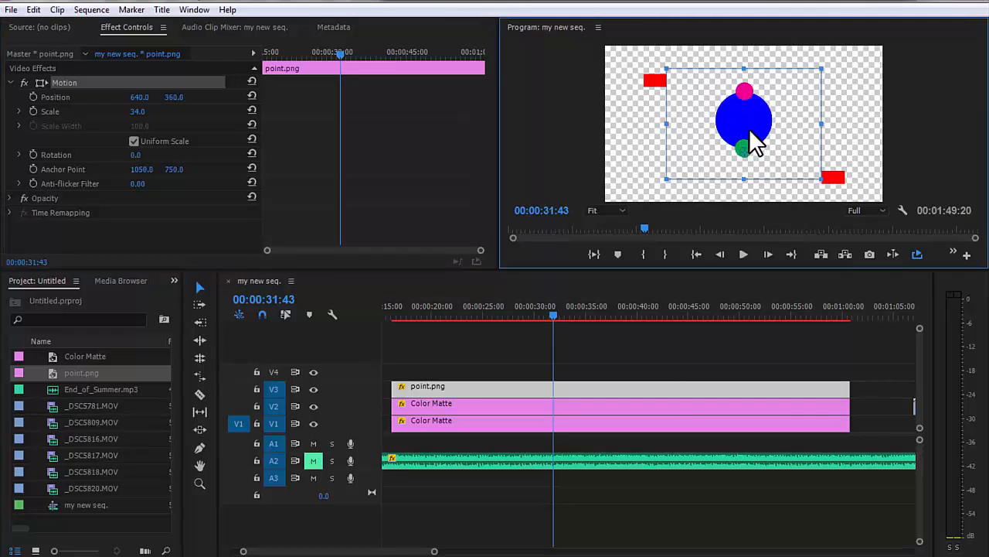
left_click_drag(743, 124, 744, 91)
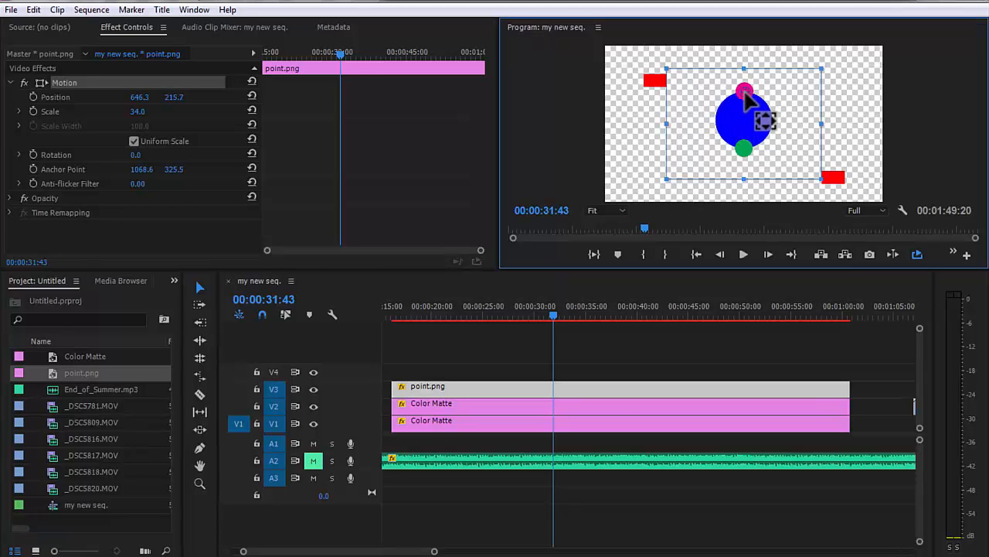
key("ctrl+z")
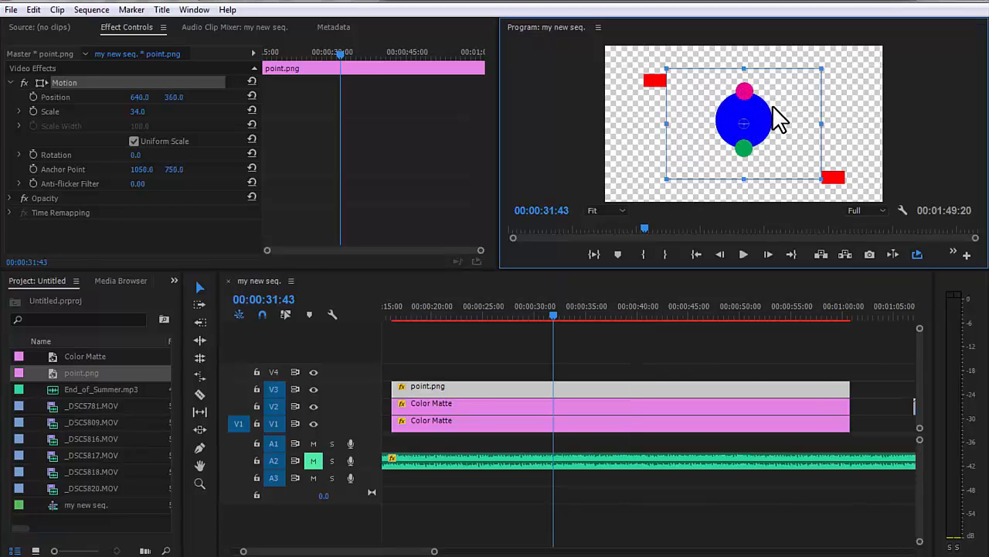
Turn on keyframing for point.png's Position, Rotation and Anchor Point at 00:00:18:23.
left_click_drag(430, 310, 417, 319)
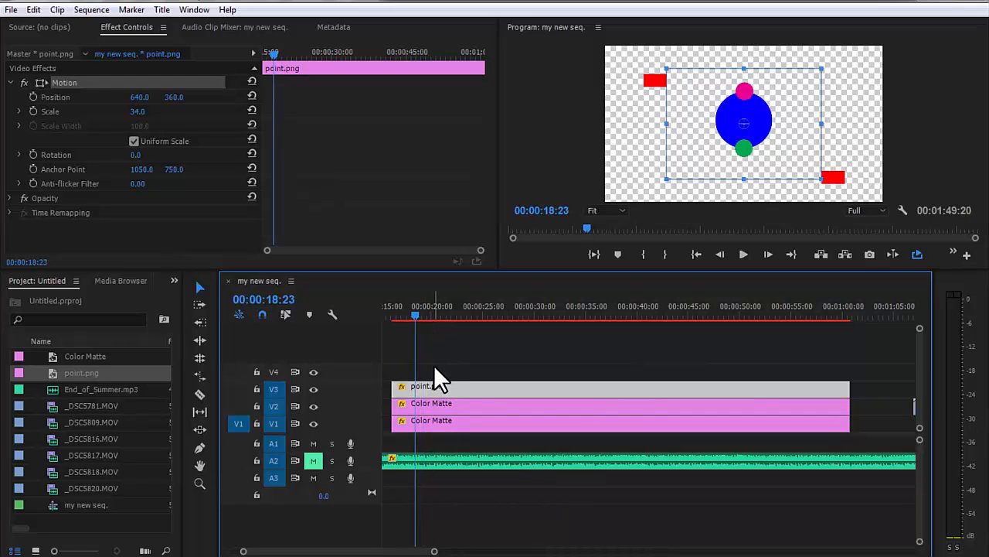
left_click(34, 95)
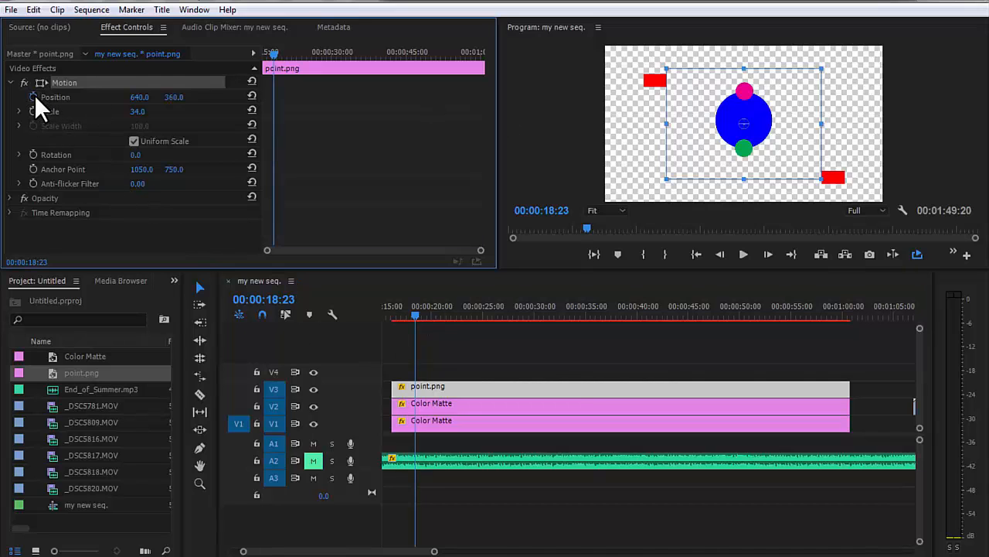
left_click(33, 154)
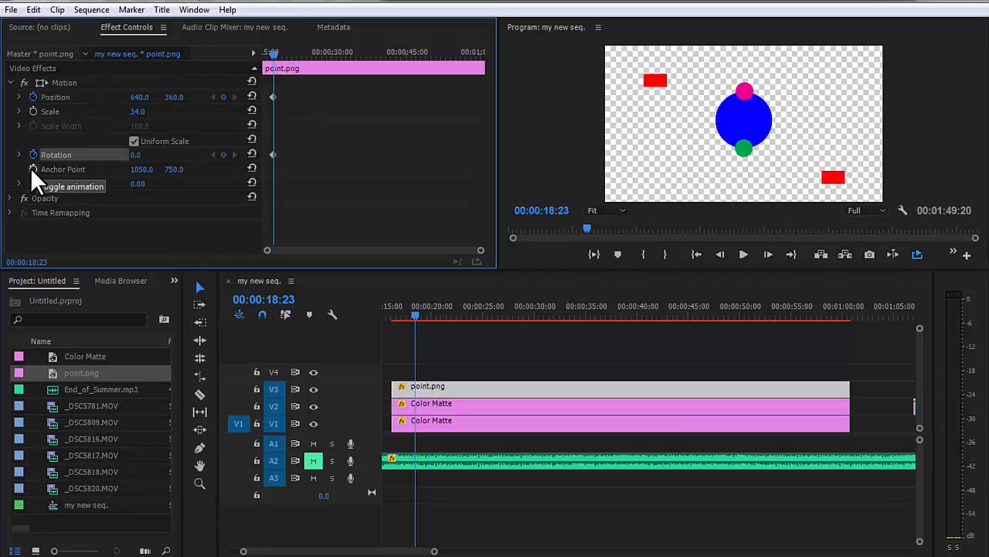
left_click(33, 168)
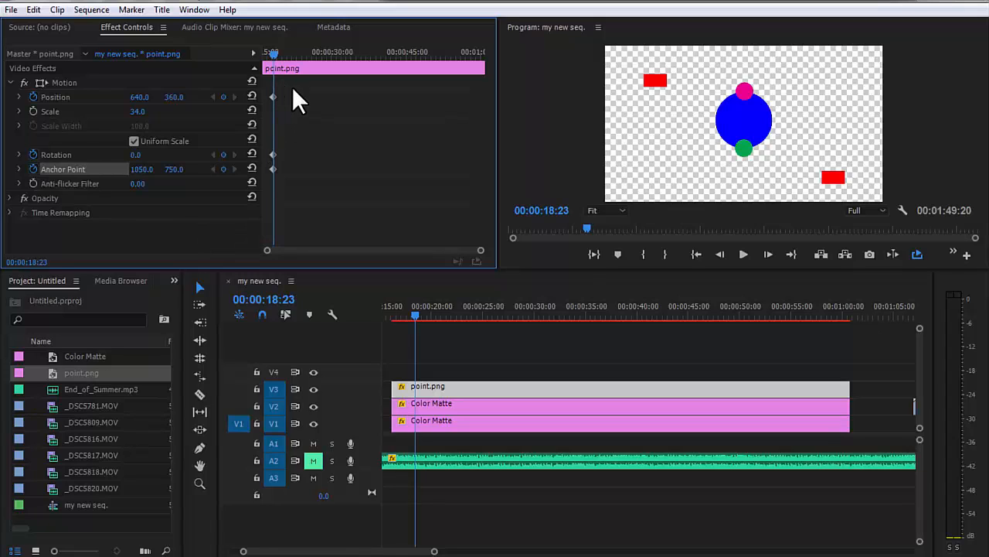
left_click_drag(292, 87, 265, 187)
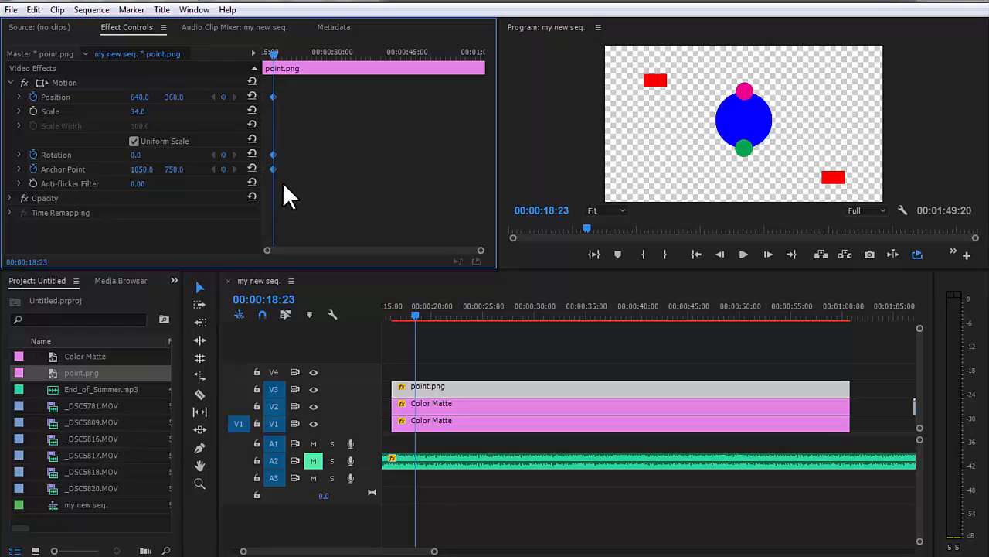
left_click(284, 181)
At 00:00:20:28, keyframe point.png's position at 1054, 474 and its anchor point at 1027, 1077 on the green circle.
left_click_drag(276, 52, 285, 52)
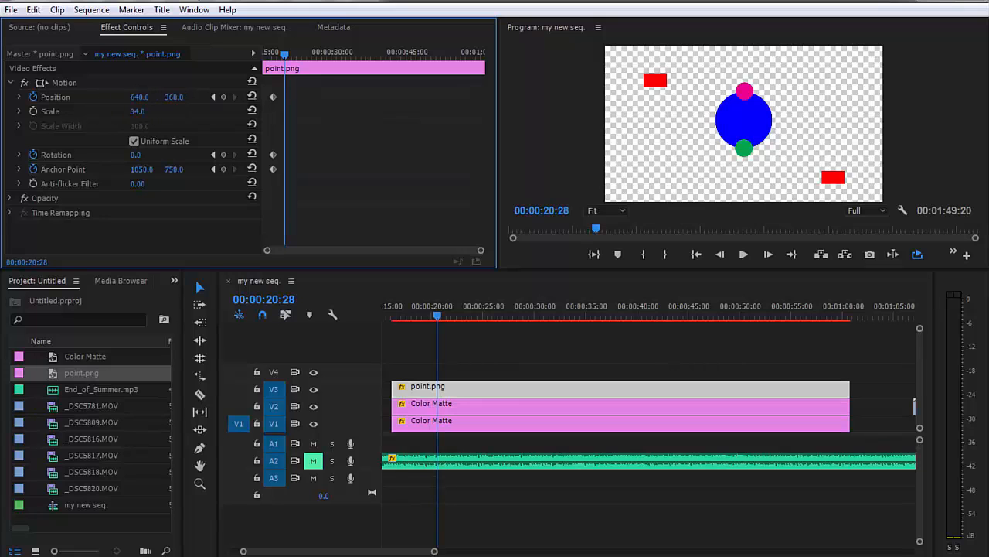
left_click_drag(140, 97, 98, 119)
left_click_drag(171, 96, 213, 102)
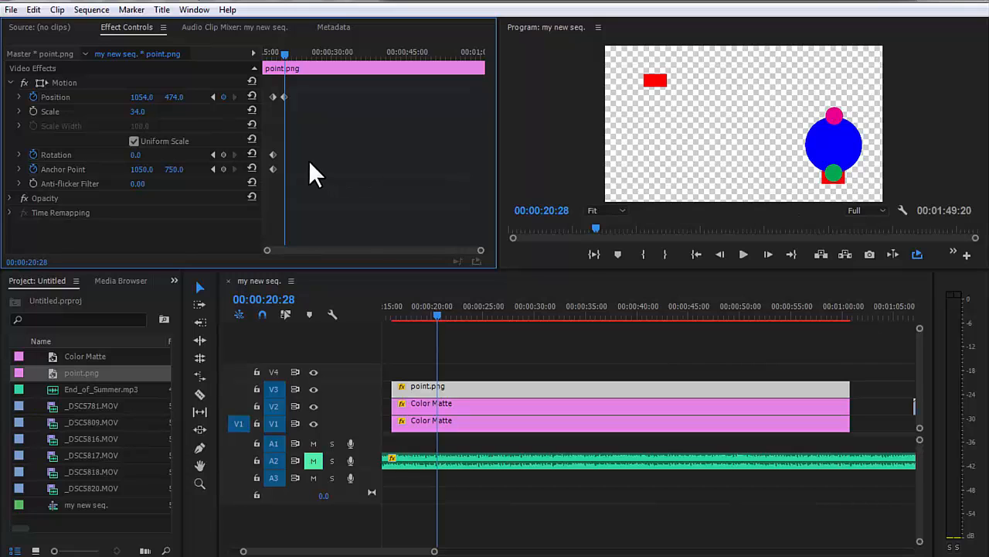
left_click(35, 83)
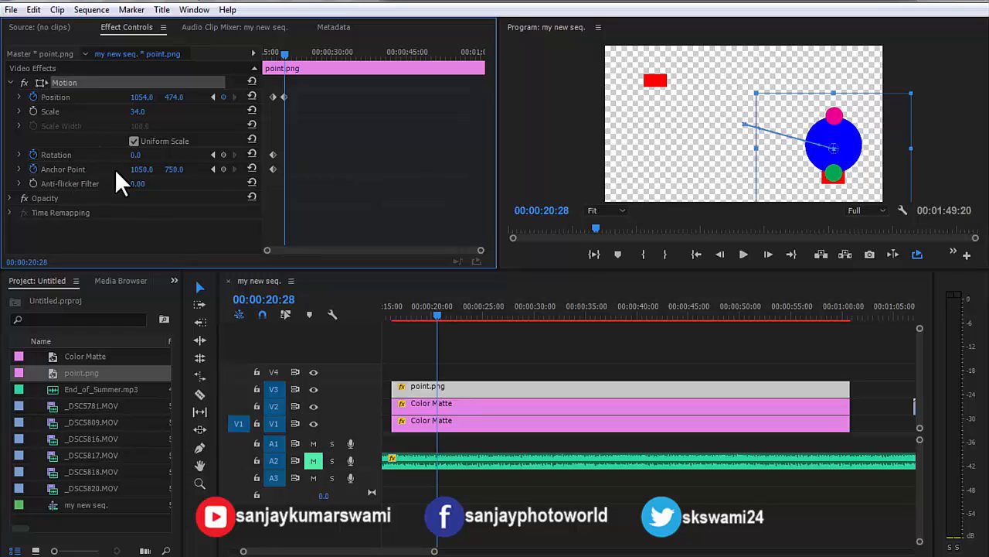
left_click_drag(153, 168, 176, 169)
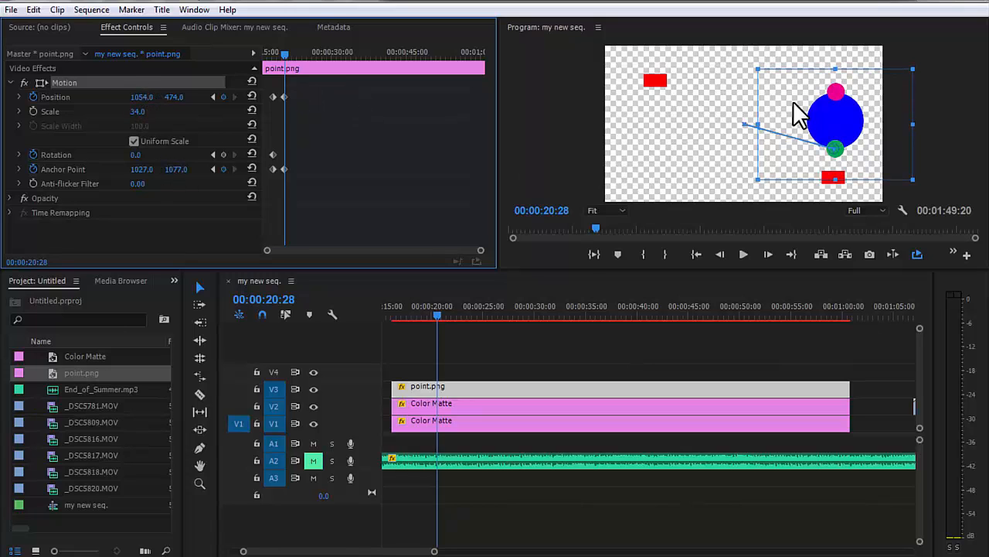
Add hold keyframes for Position, Rotation and Anchor Point at 00:00:22:17, keeping their current values.
left_click(299, 55)
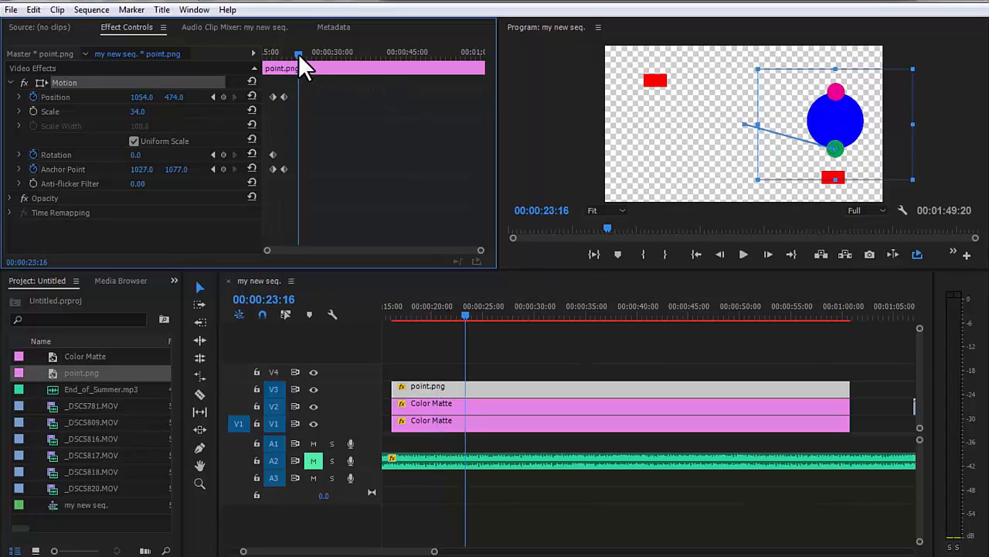
mouse_move(298, 53)
left_mouse_down()
mouse_move(311, 53)
mouse_move(293, 61)
left_mouse_up()
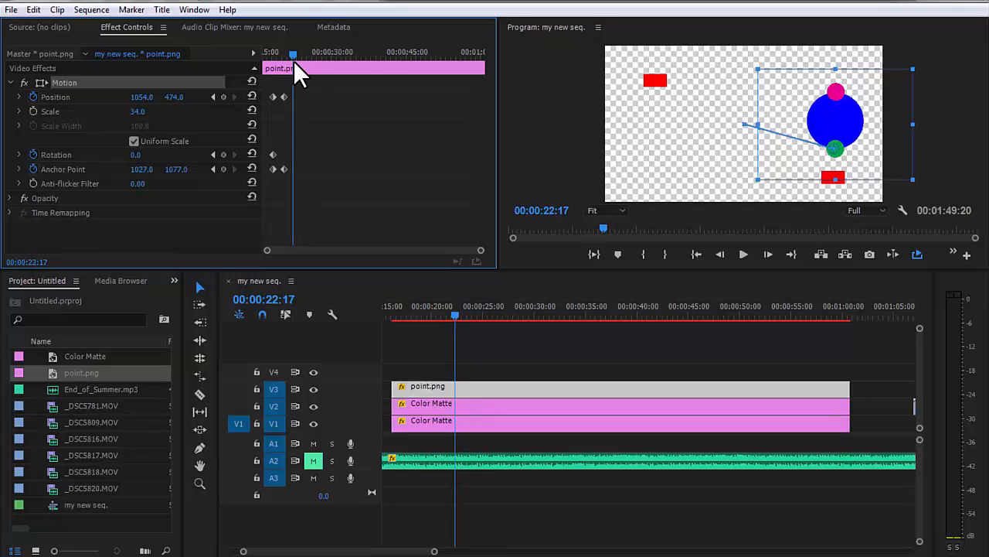
left_click(223, 96)
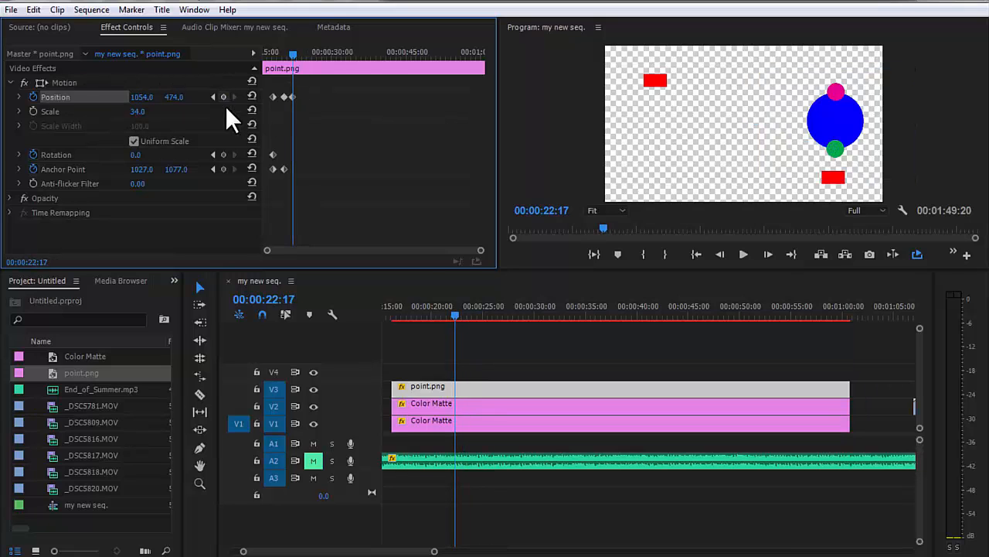
left_click(223, 155)
left_click(223, 169)
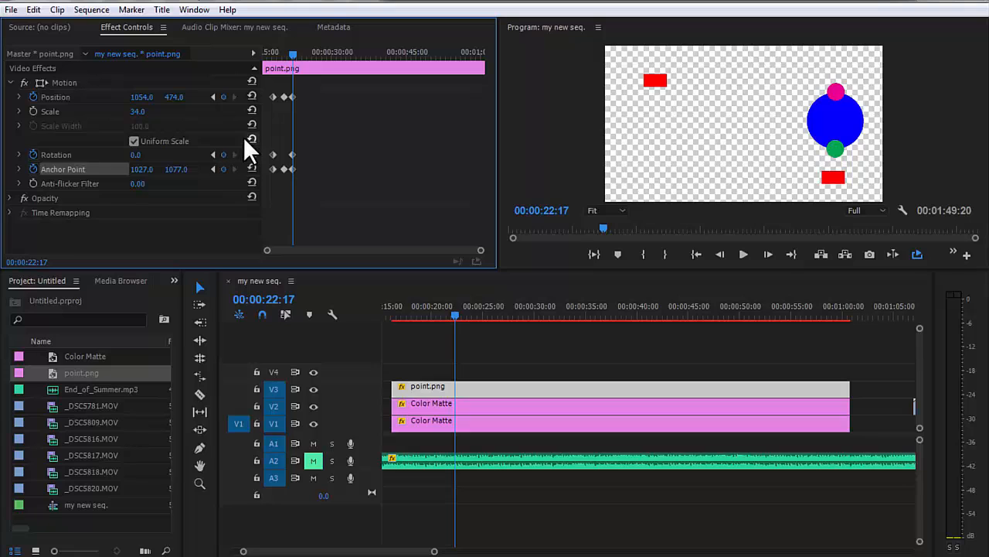
Keyframe point.png's rotation at 3x1.0° at 00:00:25:19.
left_click_drag(293, 56, 308, 54)
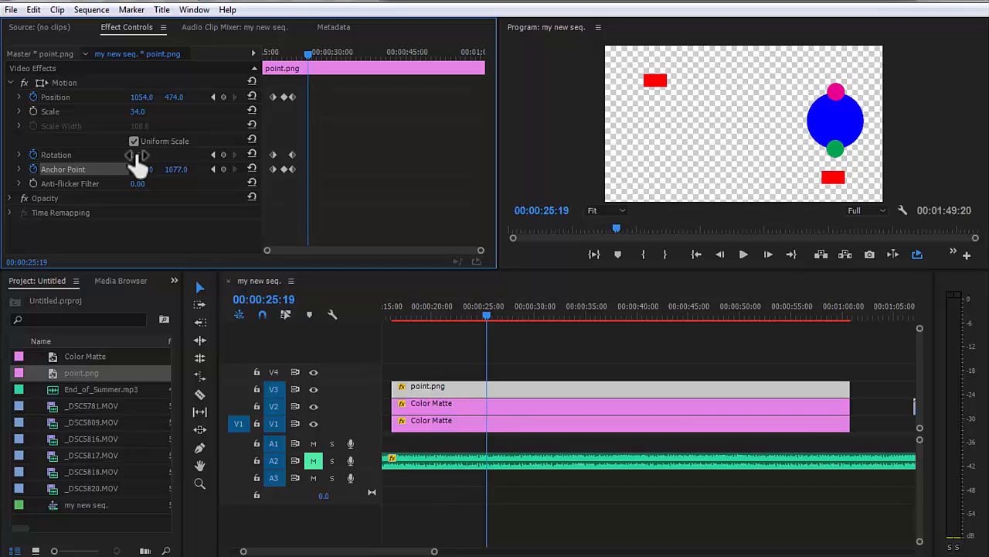
mouse_move(136, 154)
left_mouse_down()
mouse_move(711, 155)
mouse_move(151, 155)
left_mouse_up()
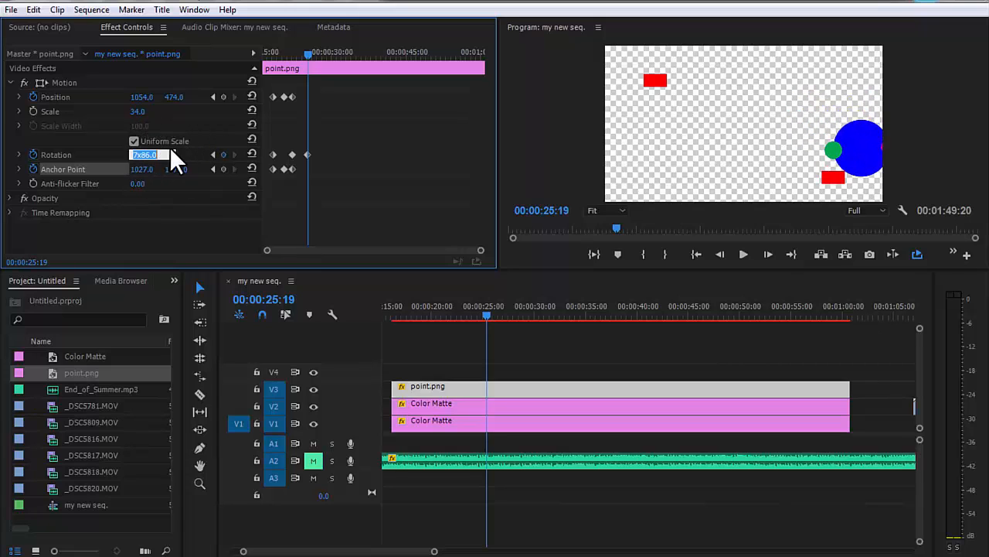
key("Home")
type("2")
key("Return")
left_click_drag(147, 155, 354, 154)
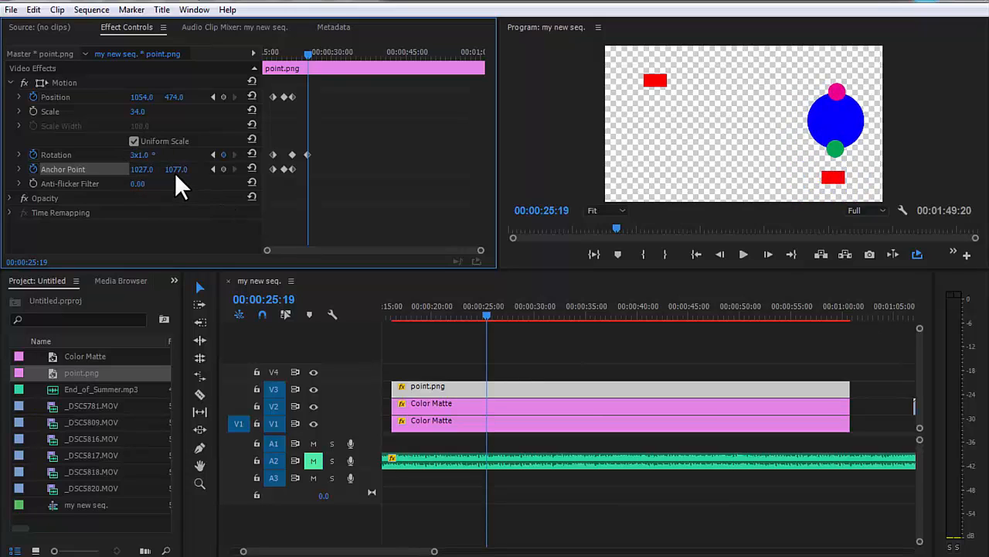
Add Position, Rotation and Anchor Point keyframes with their current values at 00:00:27:36.
left_click_drag(309, 55, 321, 52)
left_click(224, 96)
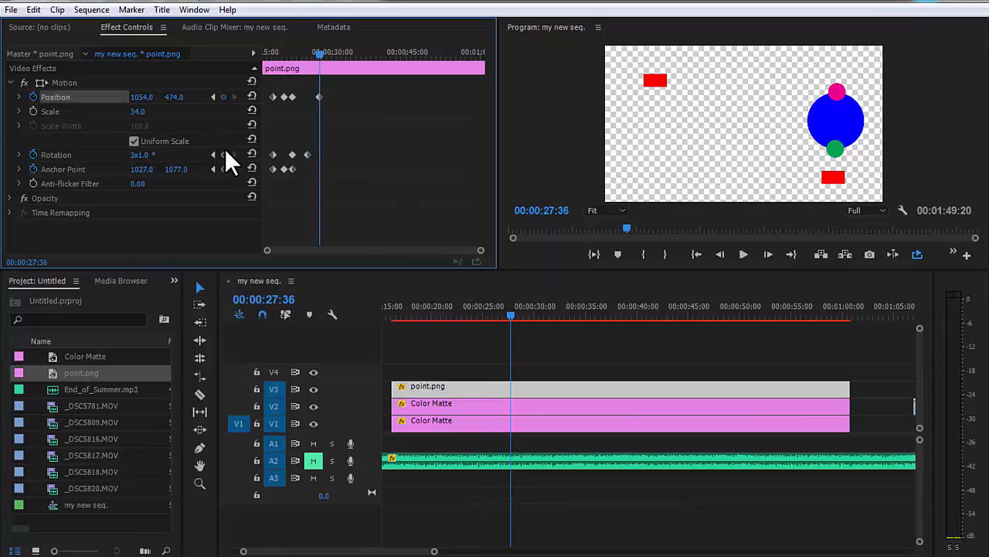
left_click(223, 154)
left_click(223, 169)
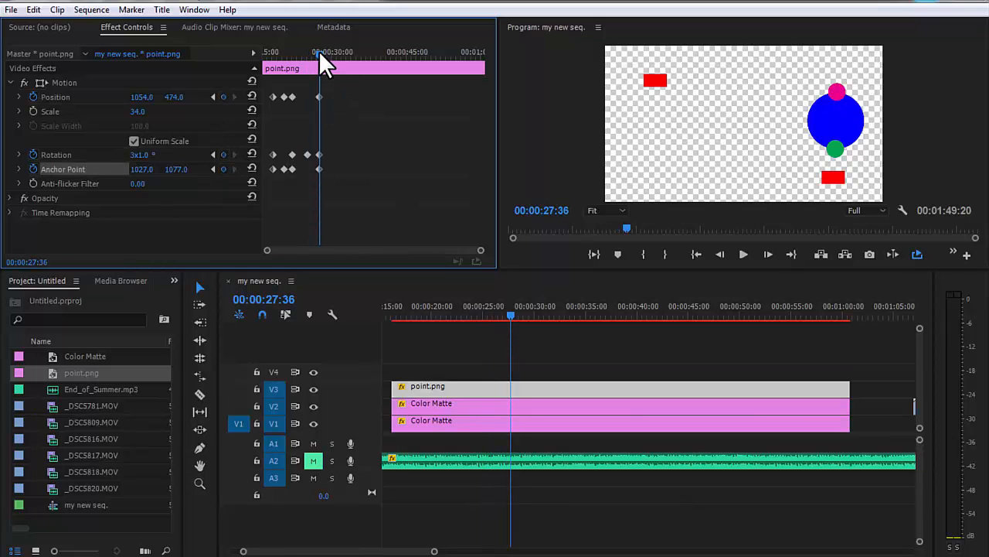
At 00:00:30:31, keyframe the anchor point at 1061, 326 on the pink circle.
left_click_drag(319, 51, 334, 47)
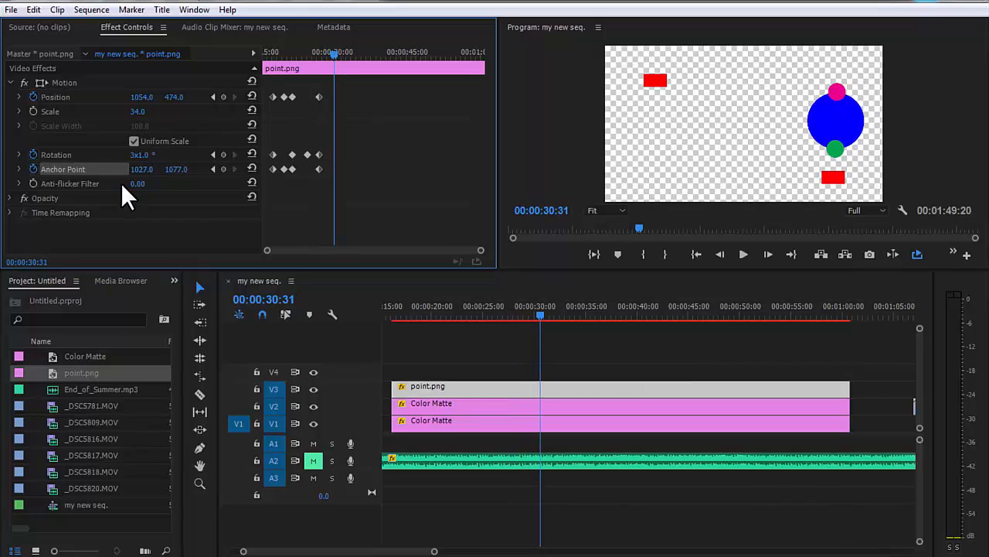
left_click(38, 81)
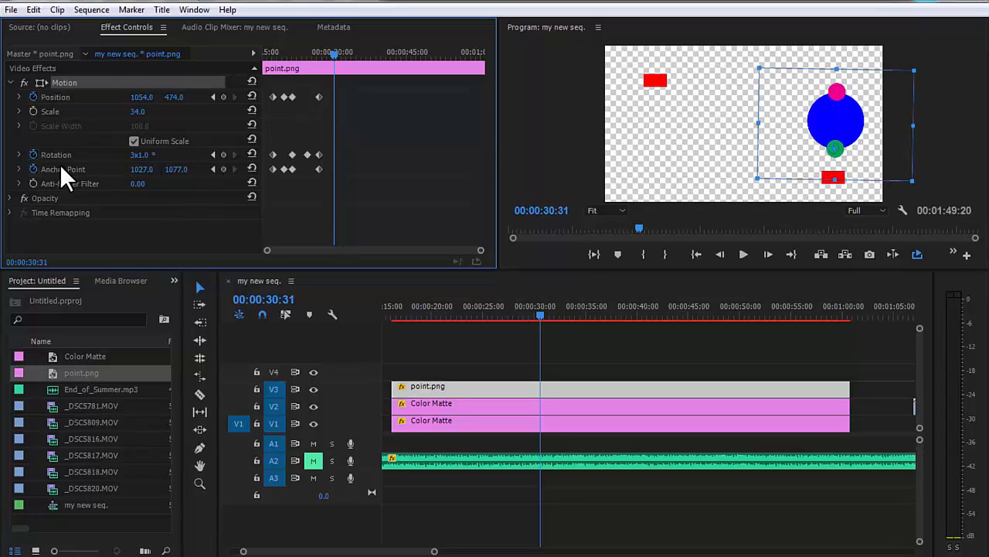
left_click_drag(133, 168, 63, 169)
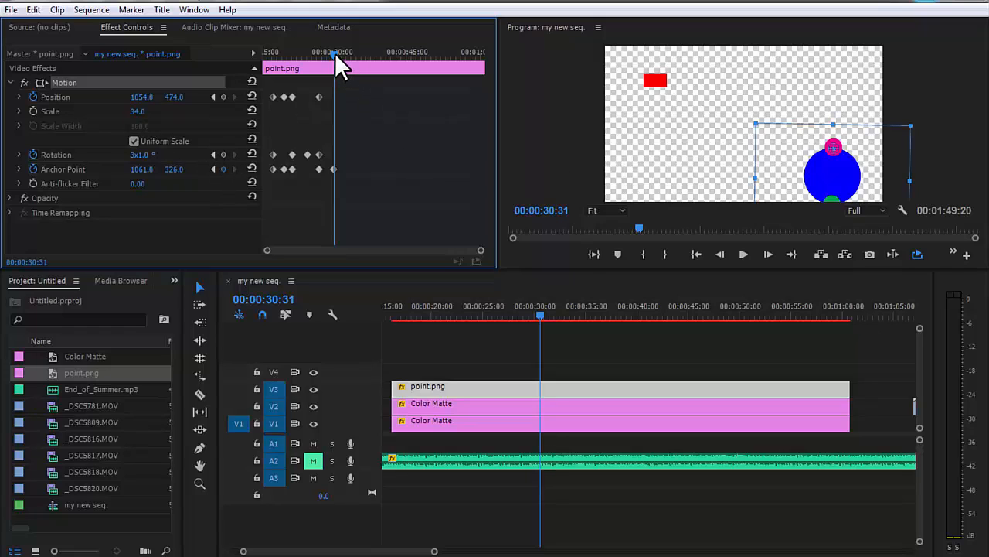
Add Position, Rotation and Anchor Point keyframes with their current values at 00:00:33:47.
left_click_drag(335, 53, 351, 53)
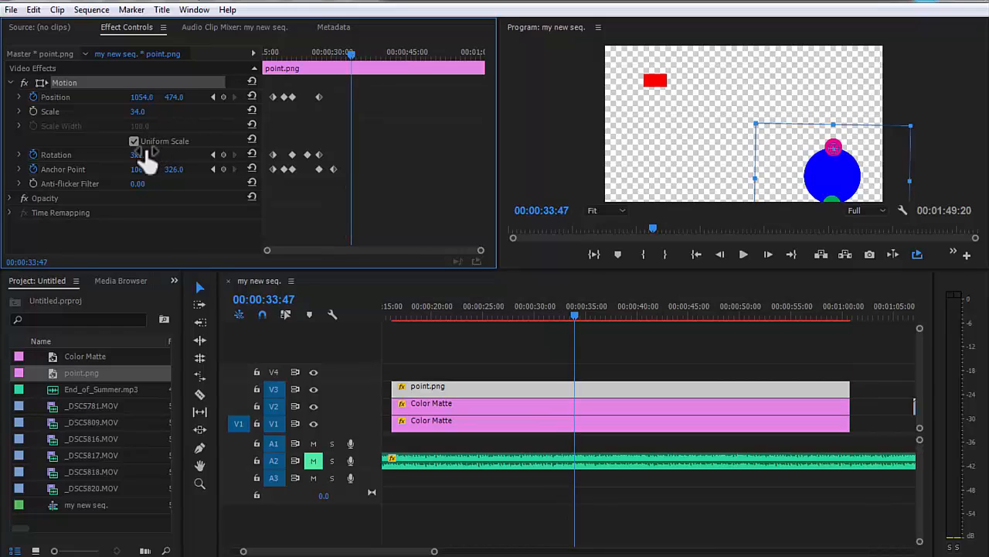
left_click(224, 97)
left_click(223, 155)
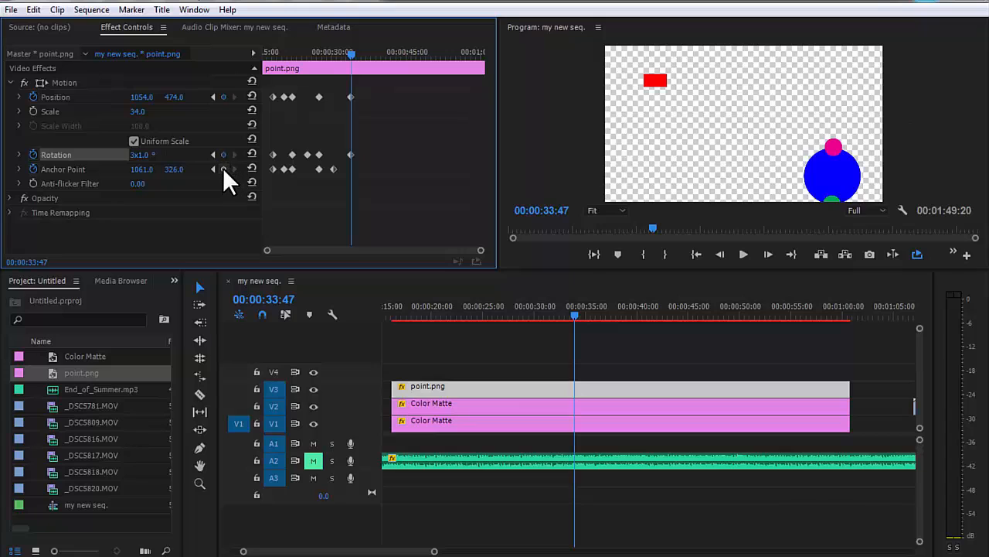
left_click(223, 169)
Keyframe point.png's position at 258, 199 at 00:00:36:21, and add Position, Rotation and Anchor Point keyframes with current values at 00:00:39:16.
left_click_drag(346, 56, 362, 54)
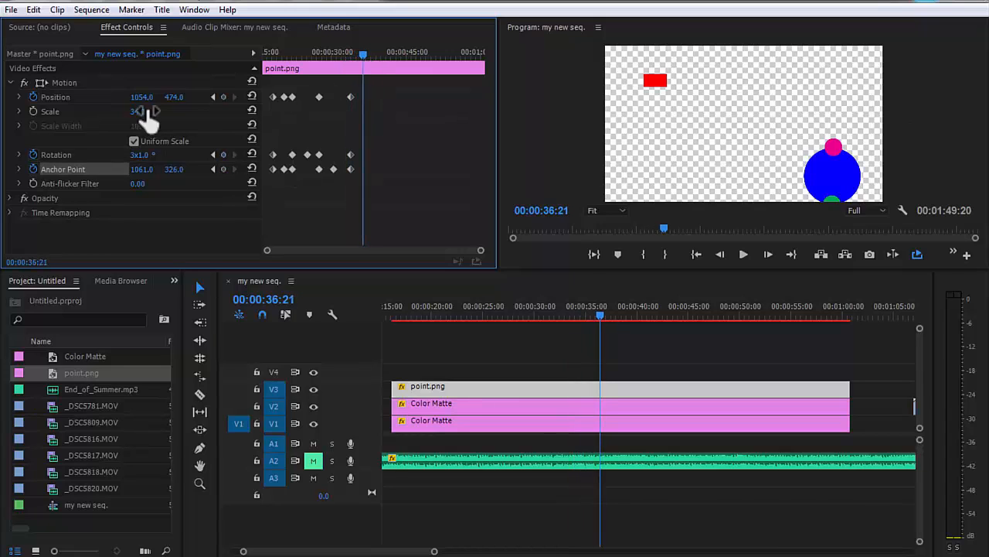
left_click_drag(143, 108, 124, 98)
left_click(378, 56)
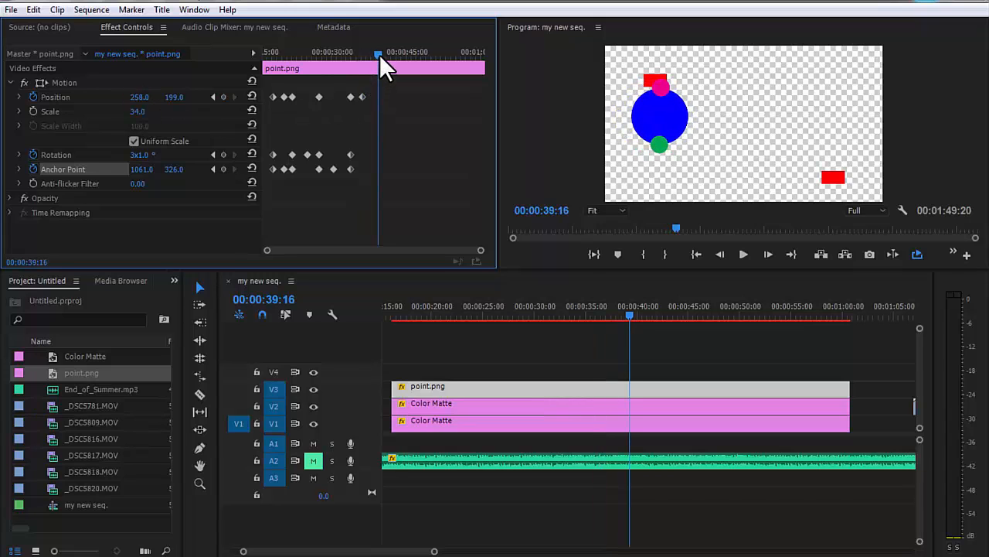
left_click(223, 97)
left_click(223, 154)
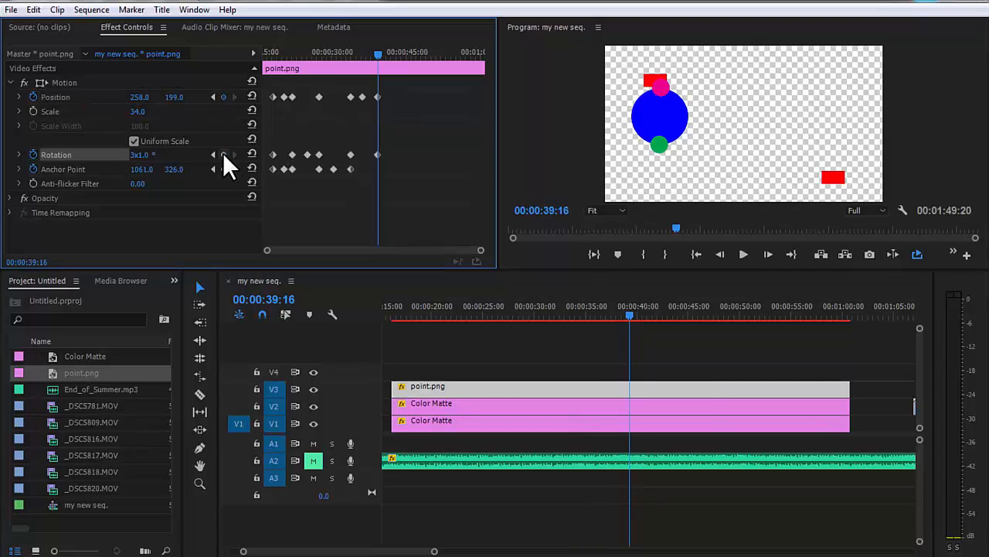
left_click(223, 170)
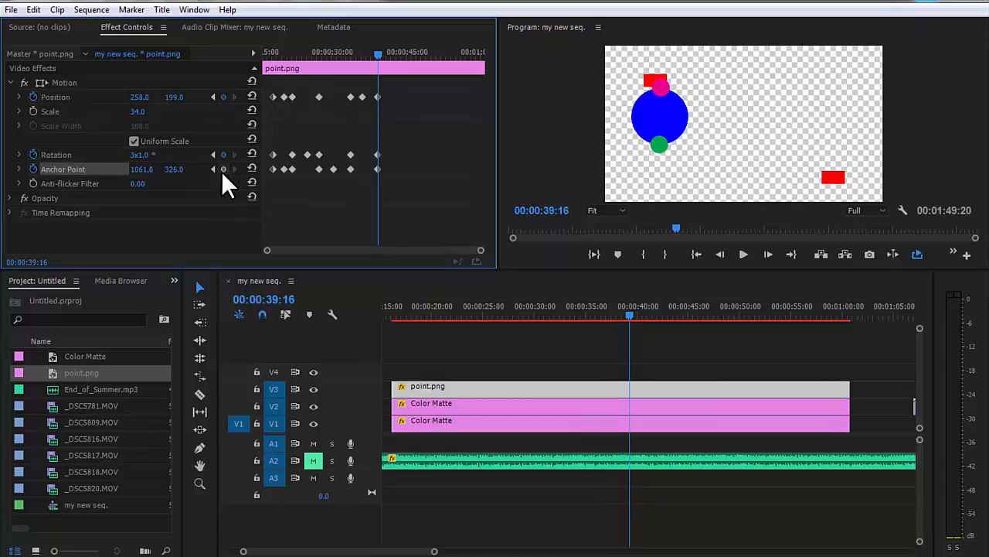
Keyframe point.png's rotation at 0° at 00:00:43:02.
left_click_drag(381, 54, 395, 55)
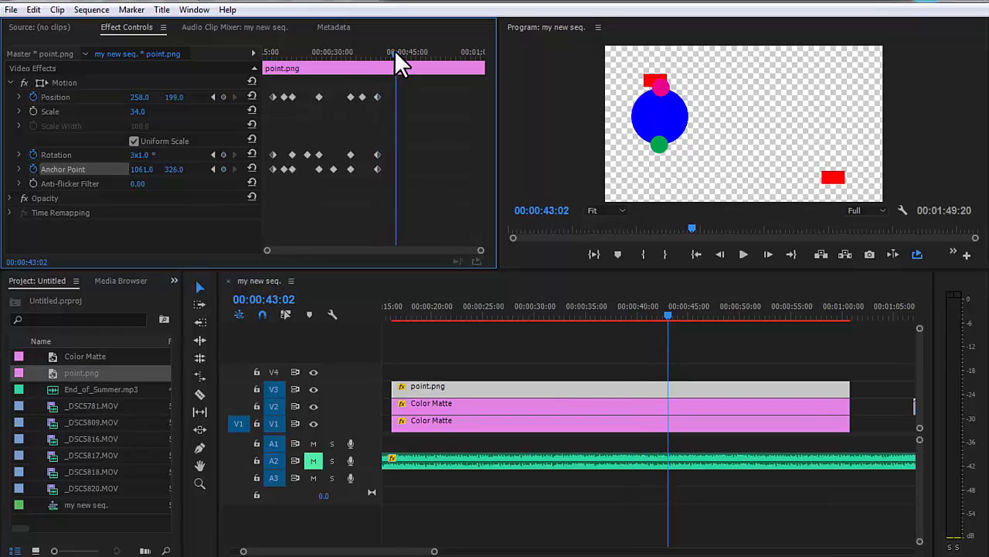
mouse_move(143, 153)
left_mouse_down()
mouse_move(201, 152)
mouse_move(154, 154)
mouse_move(173, 159)
mouse_move(146, 167)
left_mouse_up()
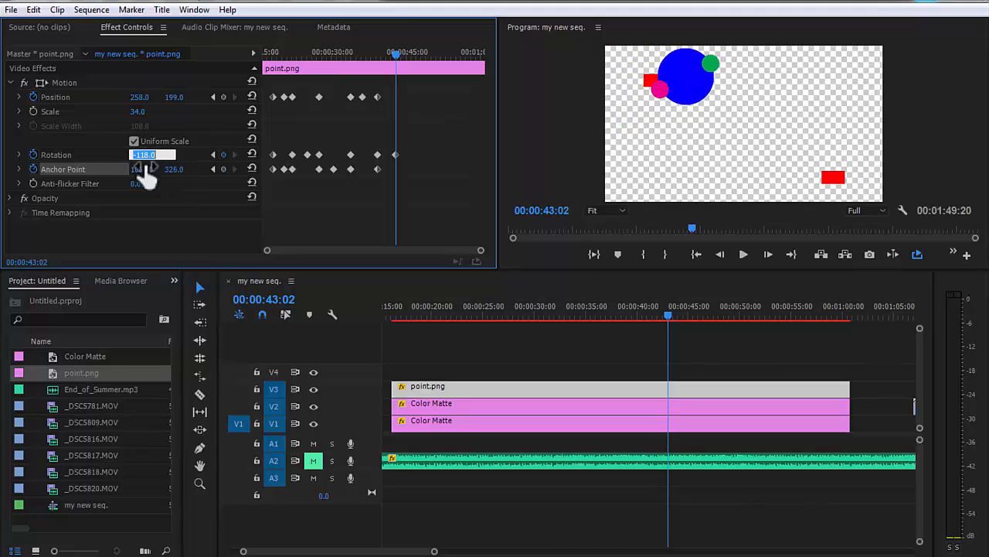
type("0")
key("Tab")
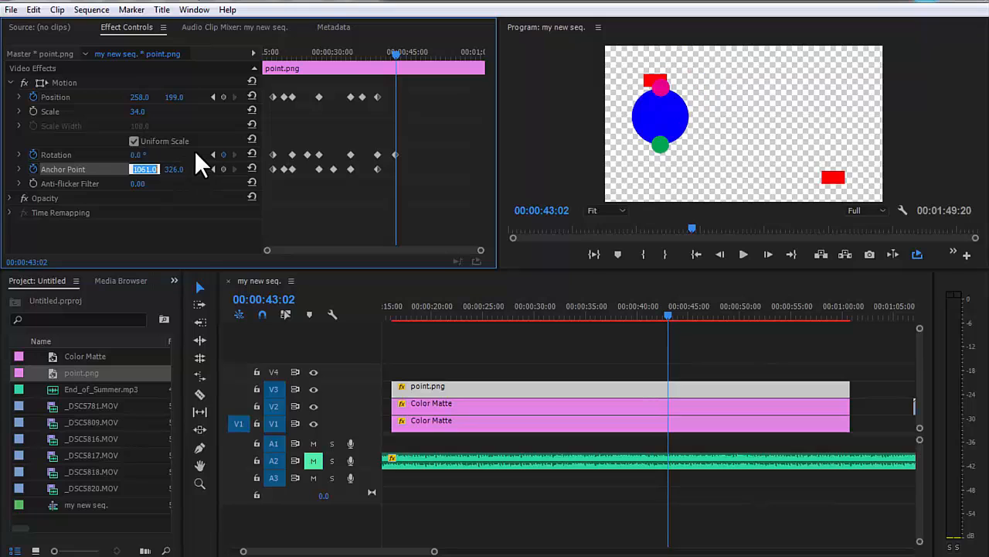
left_click(172, 213)
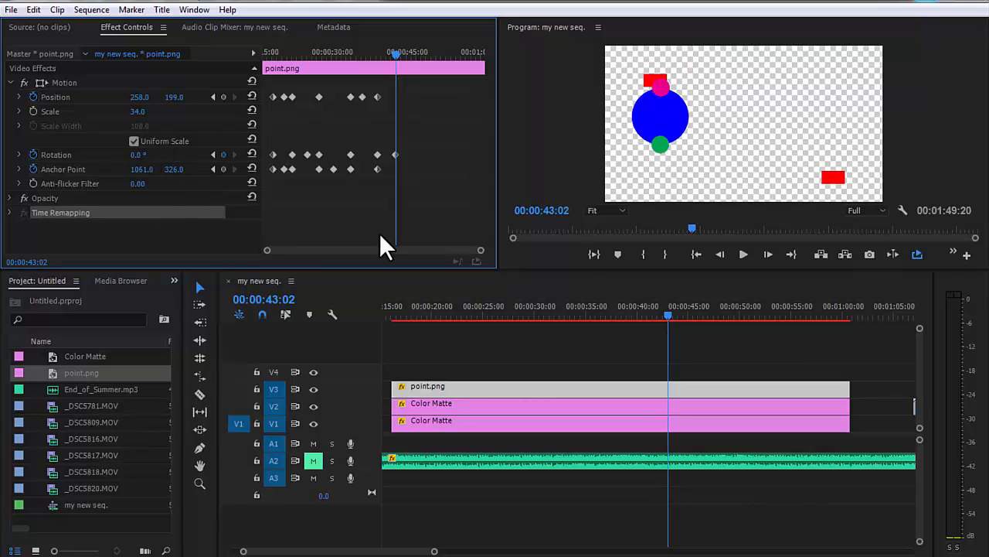
Delete point.png's Position, Rotation and Anchor Point keyframes from 00:00:27:36 through 00:00:33:47.
mouse_move(338, 55)
left_mouse_down()
mouse_move(257, 63)
mouse_move(314, 46)
mouse_move(411, 45)
mouse_move(355, 45)
left_mouse_up()
mouse_move(345, 46)
left_mouse_down()
mouse_move(298, 54)
mouse_move(367, 58)
mouse_move(347, 64)
left_mouse_up()
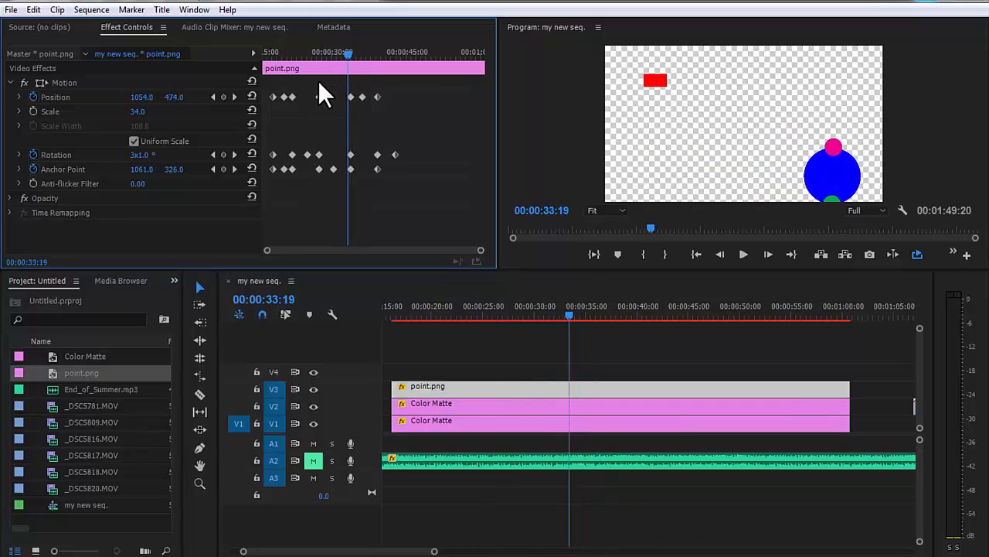
left_click(319, 97)
left_click_drag(325, 139, 352, 188)
key("Delete")
Play back the point.png animation from the clip's start at 00:00:16:07, and scrub on to 00:00:26:26.
left_click_drag(291, 50, 266, 78)
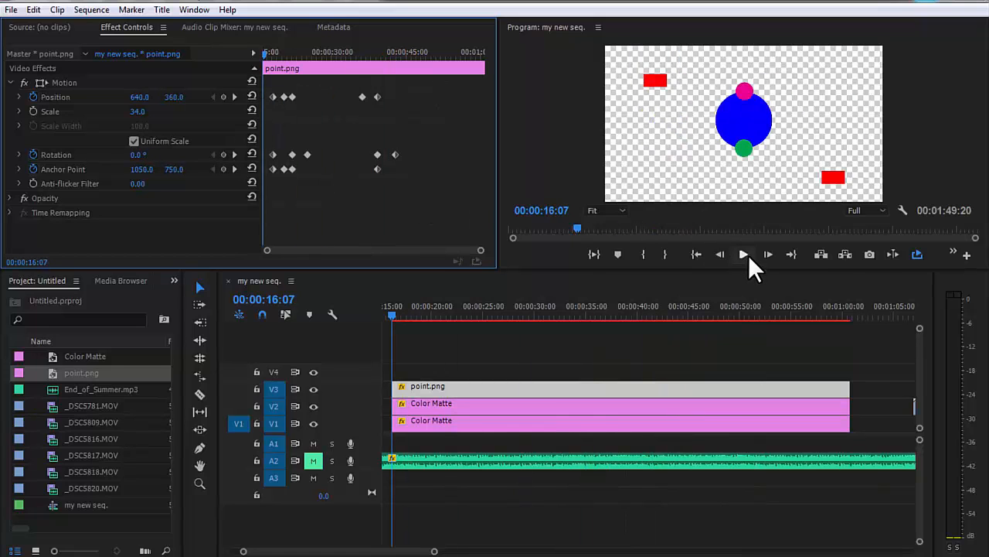
left_click(747, 256)
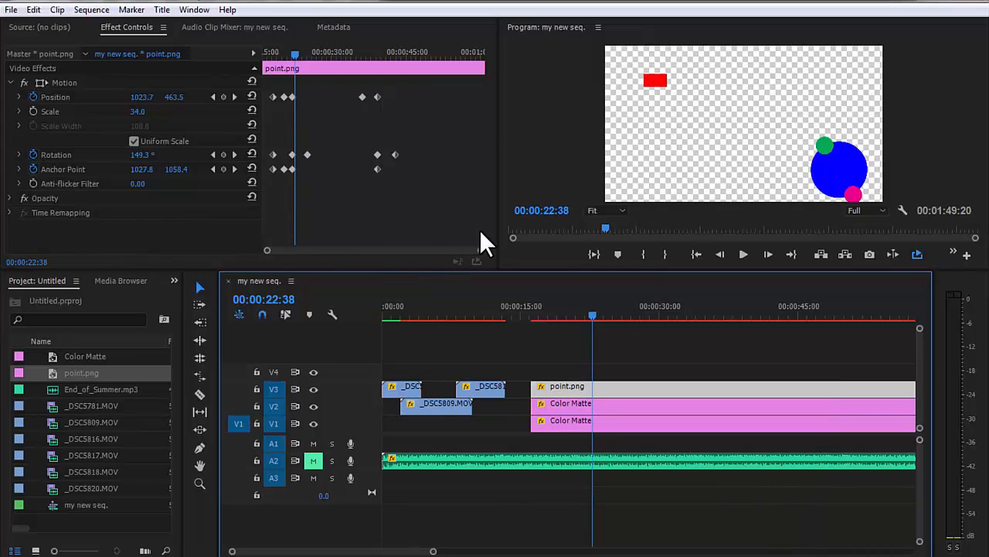
left_click_drag(591, 317, 627, 316)
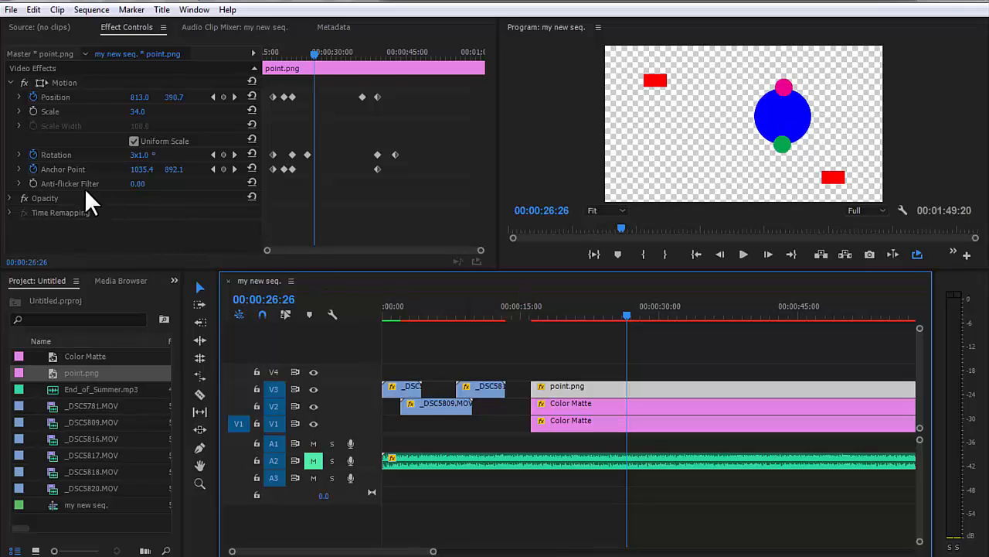
Expand the Anti-flicker Filter property of the point.png clip to show its slider.
left_click(576, 354)
key("minus")
left_click(544, 385)
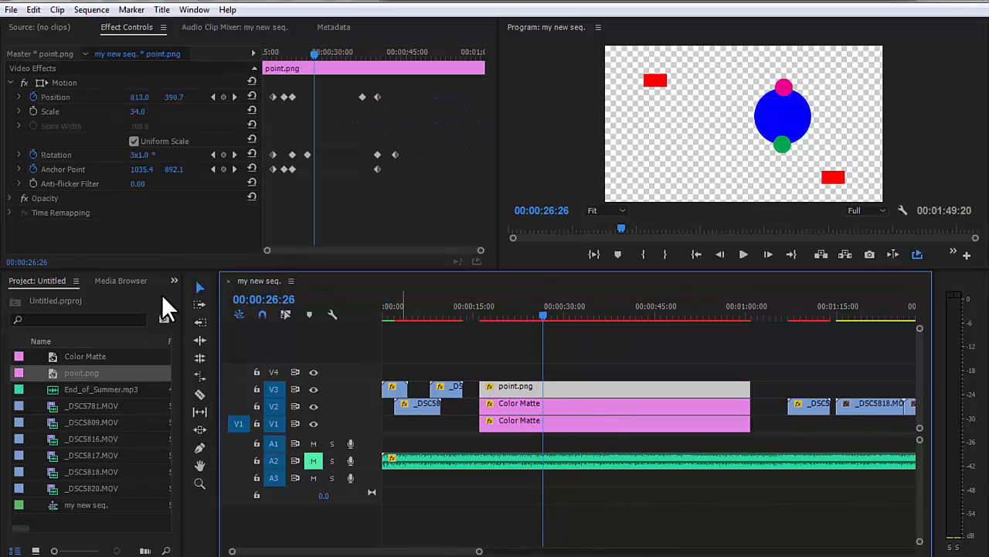
left_click(19, 182)
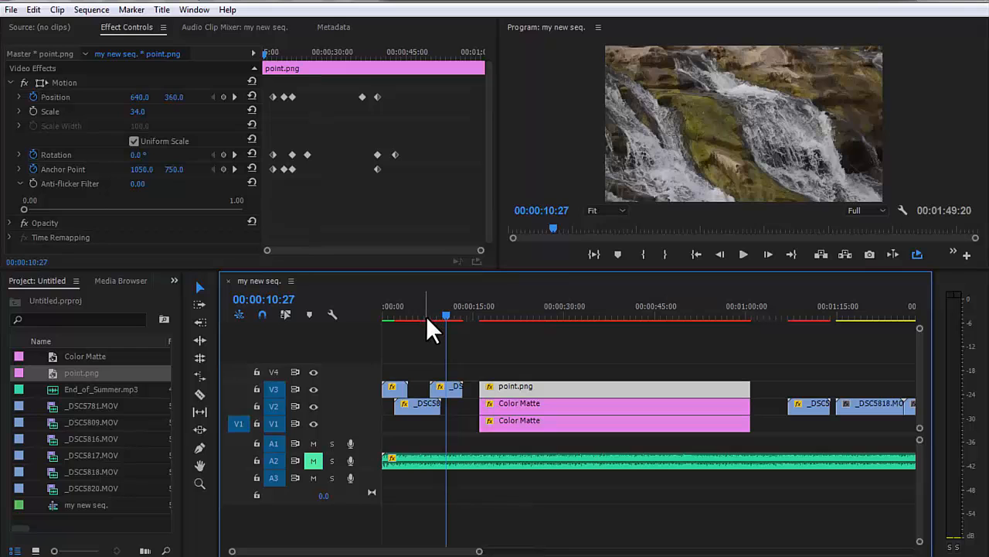
Scrub through the sequence to the gap after the color matte clips at 00:01:03:33.
left_click_drag(425, 316, 448, 362)
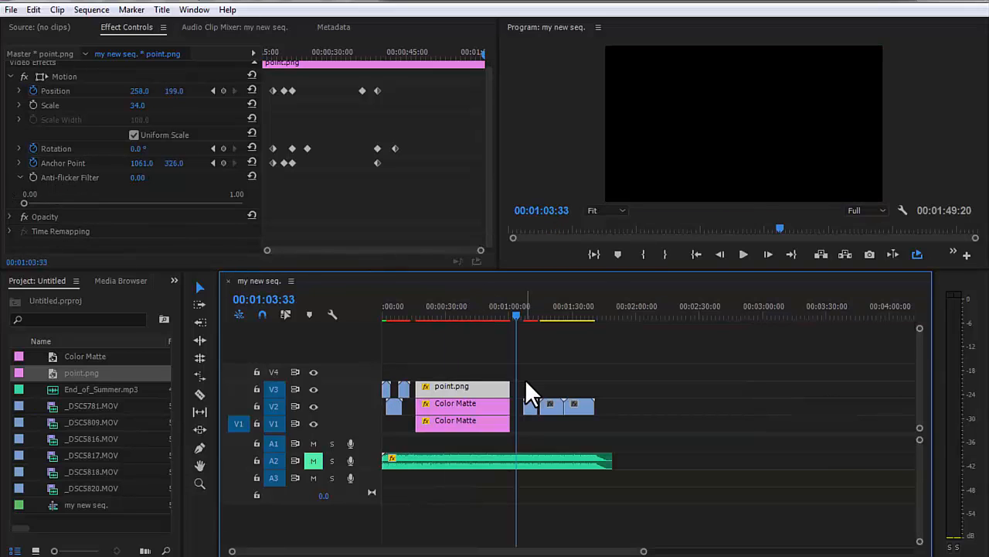
scroll(473, 378, "down", 2)
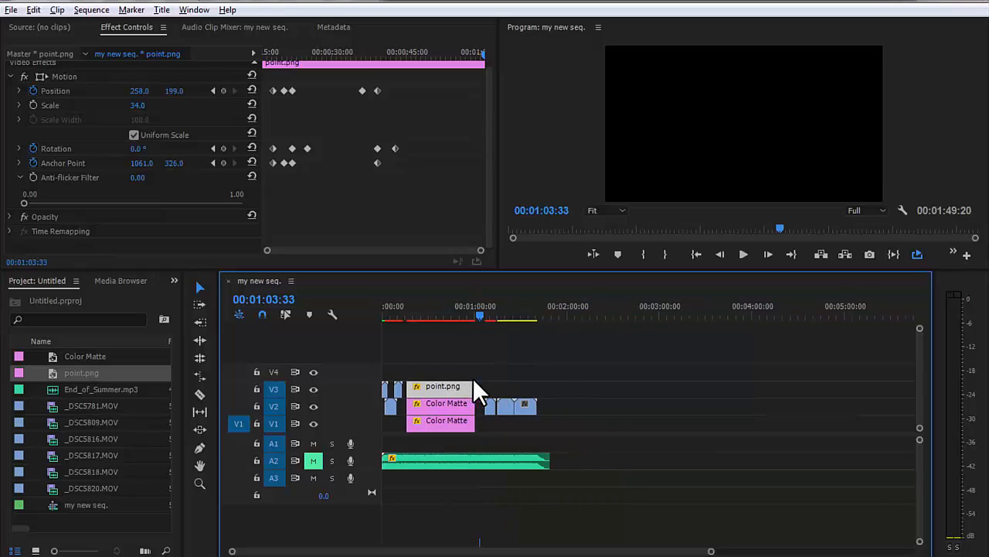